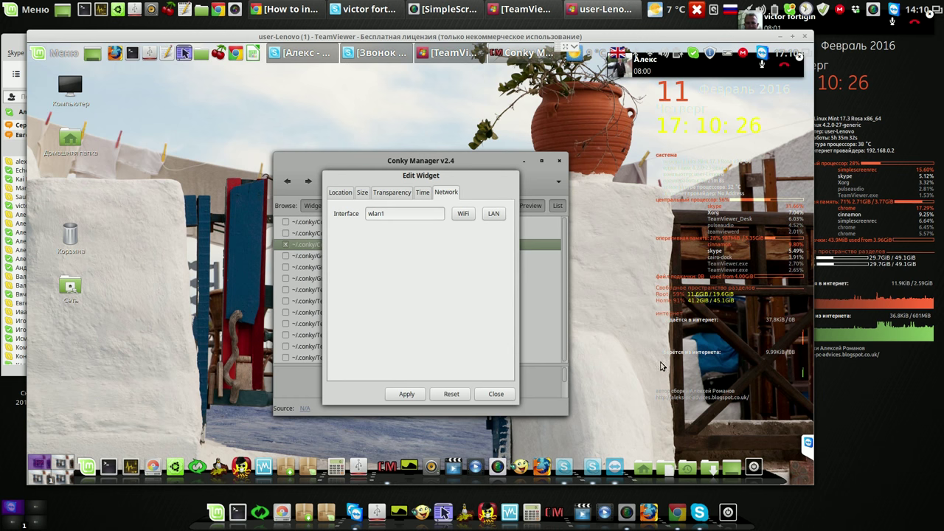
# Close the Edit Widget dialog showing wlan1 and quit Conky Manager
pyautogui.click(495, 394)
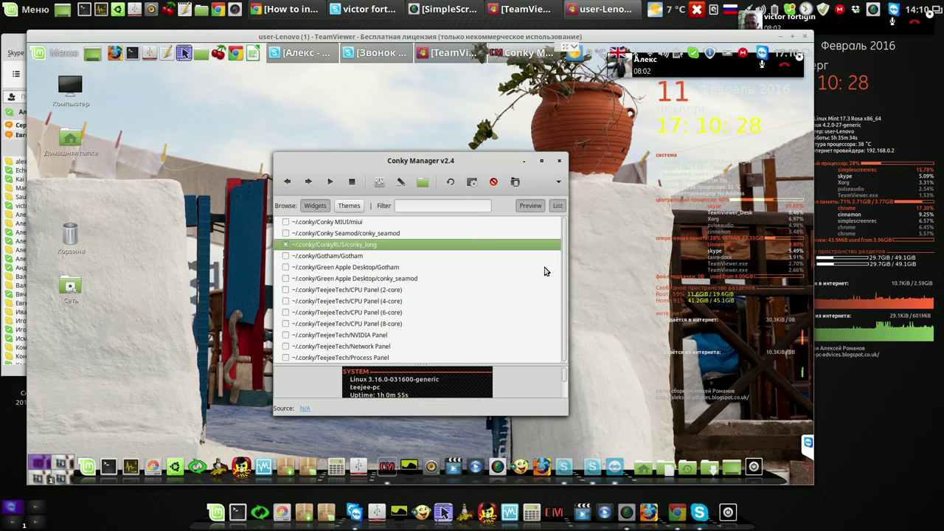
pyautogui.click(559, 163)
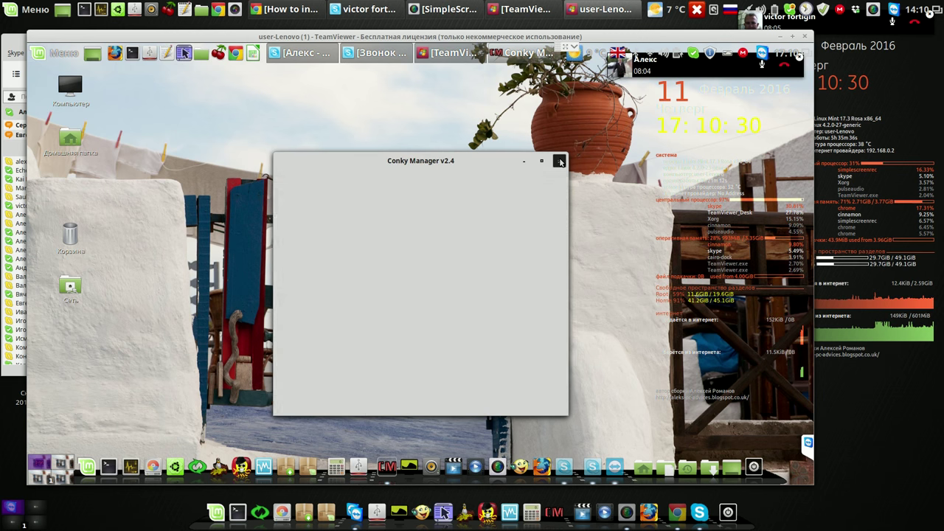
# Run iwconfig in a new terminal to list the remote machine's network interfaces
pyautogui.click(133, 56)
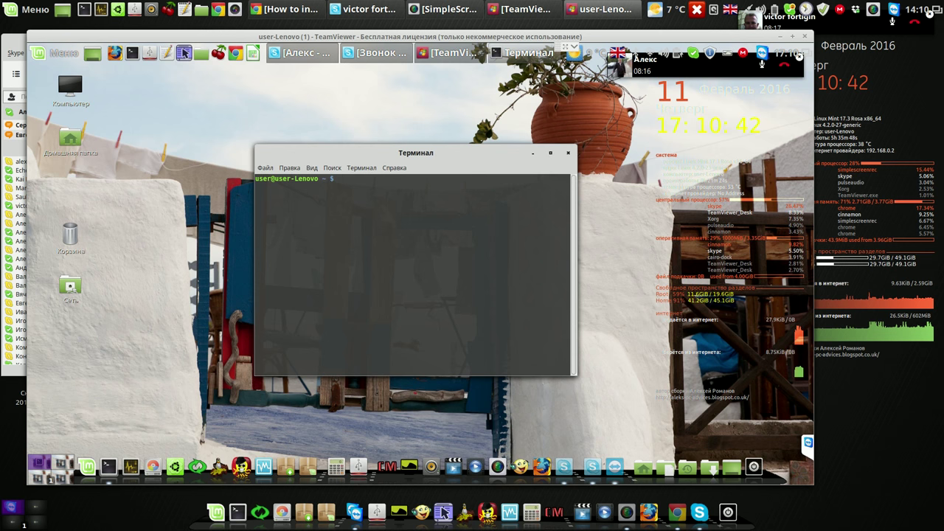
pyautogui.write('iwconfi')
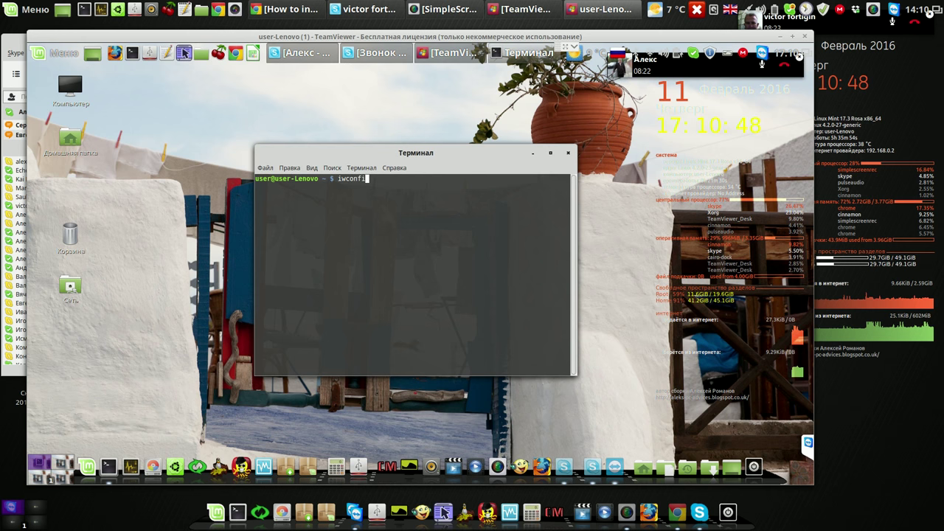
pyautogui.write('g')
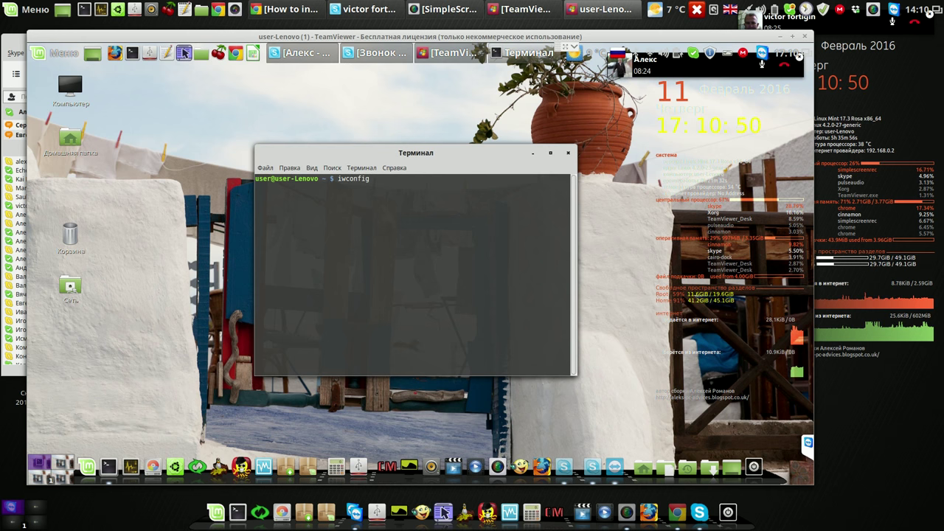
pyautogui.press('Return')
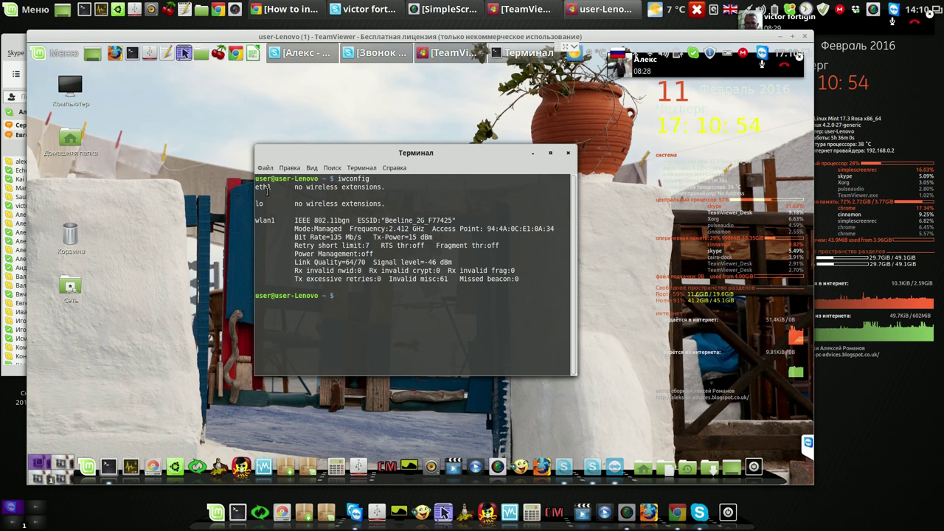
# Highlight the eth1 and lo interfaces, both with no wireless extensions, in the iwconfig output
pyautogui.moveTo(272, 189)
pyautogui.mouseDown()
pyautogui.moveTo(249, 188)
pyautogui.moveTo(256, 194)
pyautogui.mouseUp()
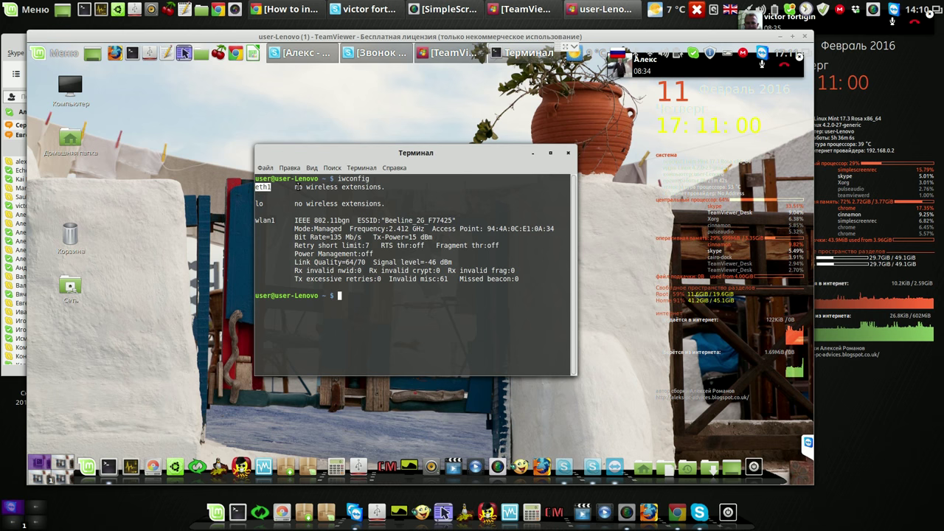
pyautogui.moveTo(295, 186); pyautogui.dragTo(386, 189)
pyautogui.click(274, 205)
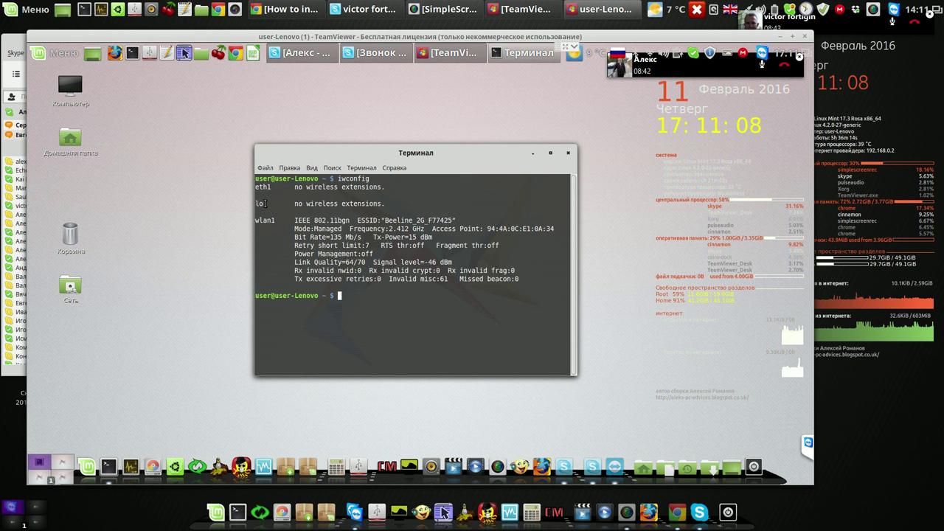
pyautogui.doubleClick(263, 204)
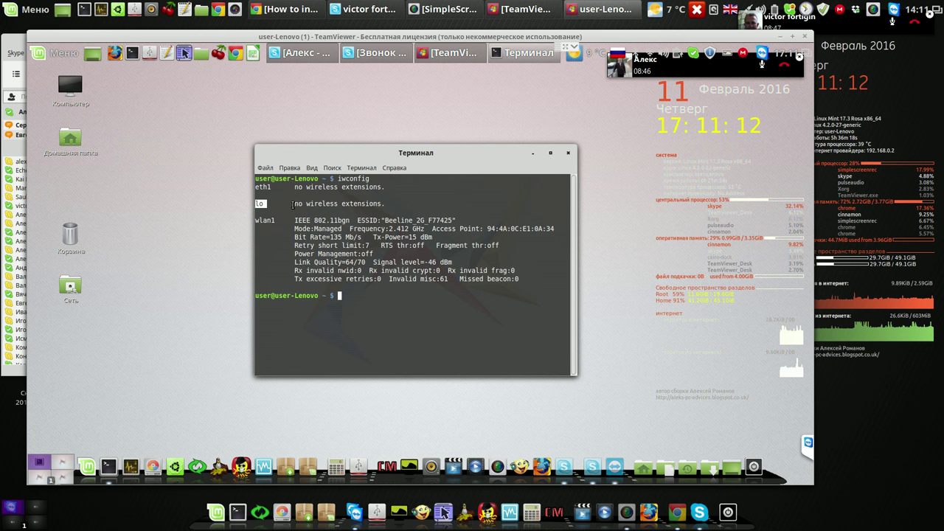
pyautogui.moveTo(295, 205); pyautogui.dragTo(356, 207)
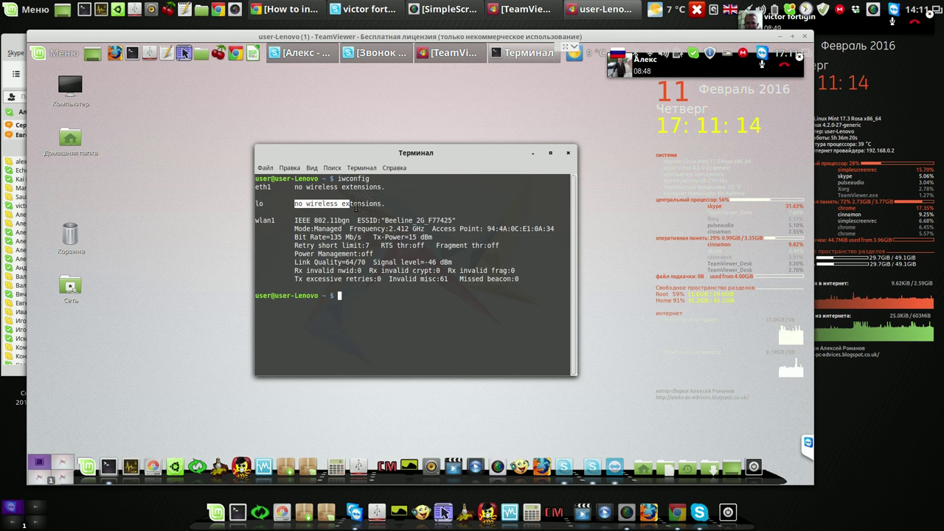
pyautogui.tripleClick(378, 207)
pyautogui.click(314, 224)
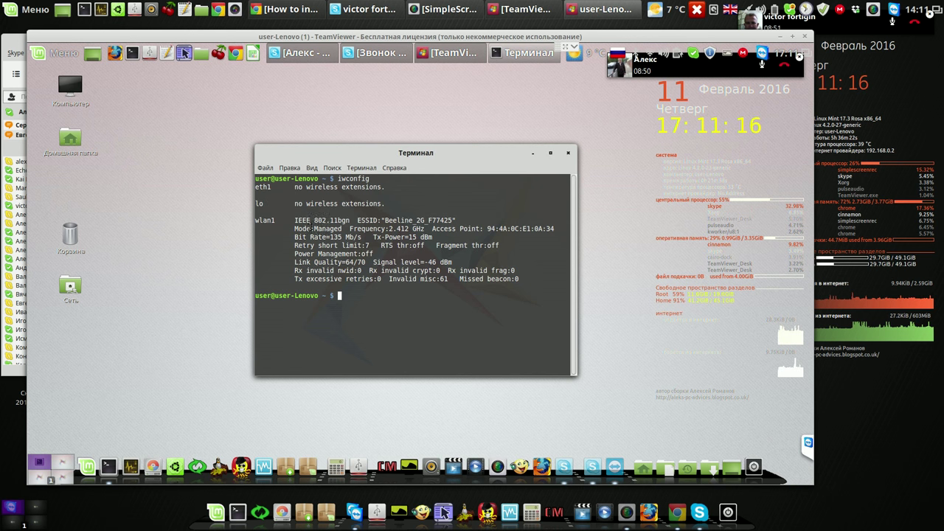
# Highlight wlan1 and its ESSID Beeline 2G F77425, then close the terminal
pyautogui.moveTo(264, 220); pyautogui.dragTo(252, 221)
pyautogui.click(363, 231)
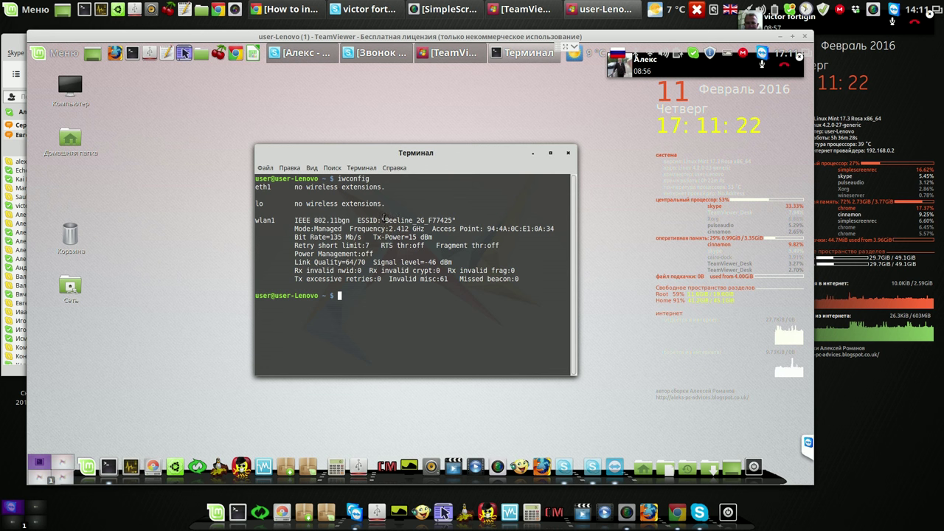
pyautogui.moveTo(384, 218); pyautogui.dragTo(459, 220)
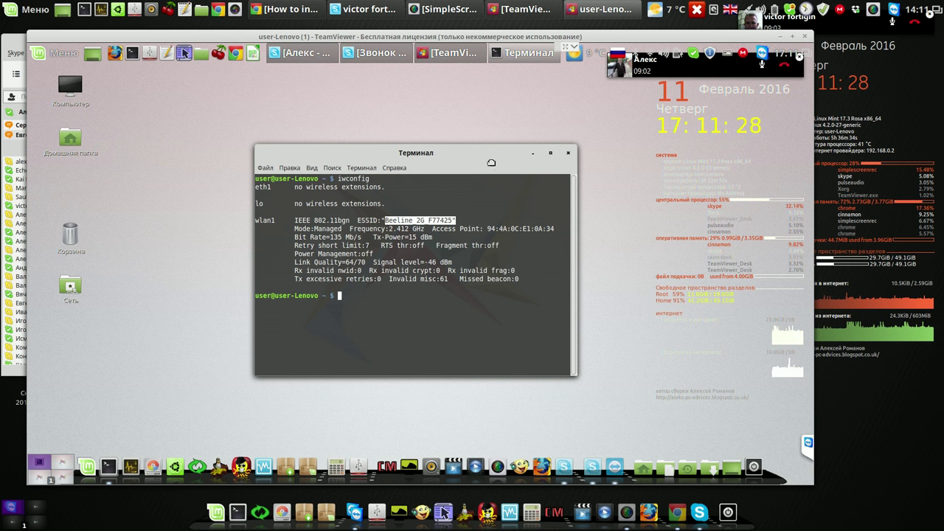
pyautogui.click(568, 153)
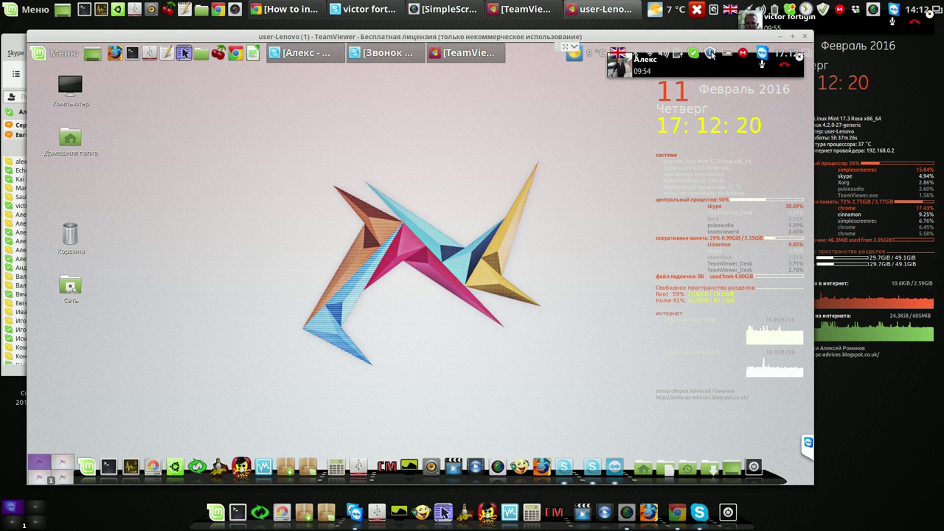
# Bring up the update tray icon's tooltip showing the pending update
pyautogui.moveTo(712, 54)
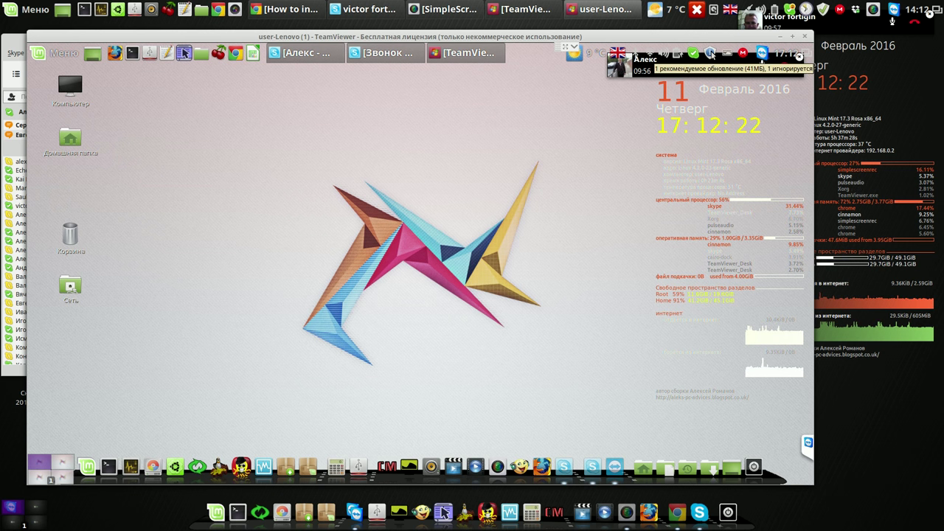
# Open Update Manager and choose Правка > Источники приложений
pyautogui.click(710, 53)
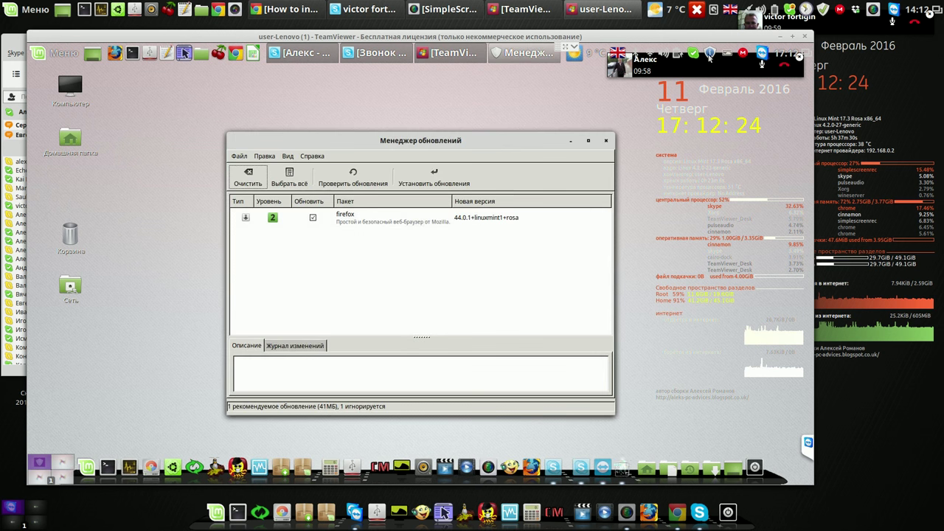
pyautogui.click(265, 156)
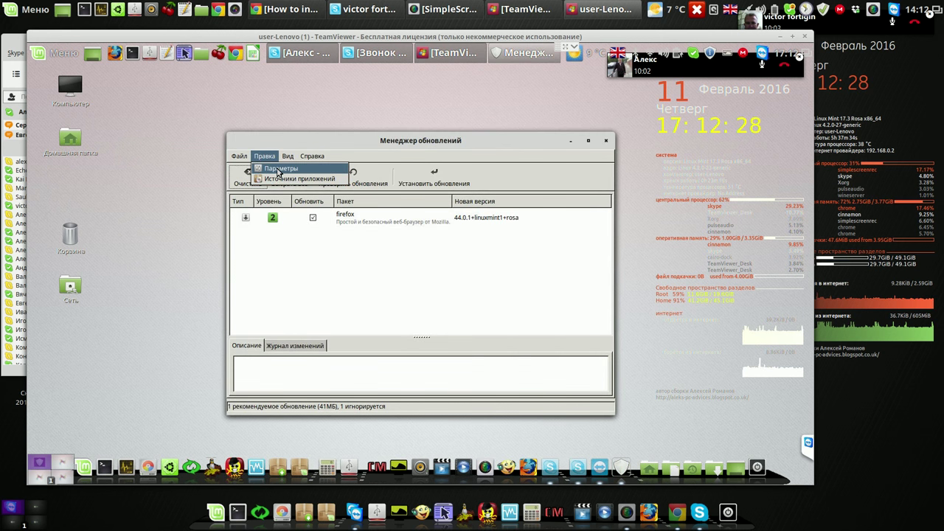
pyautogui.click(277, 181)
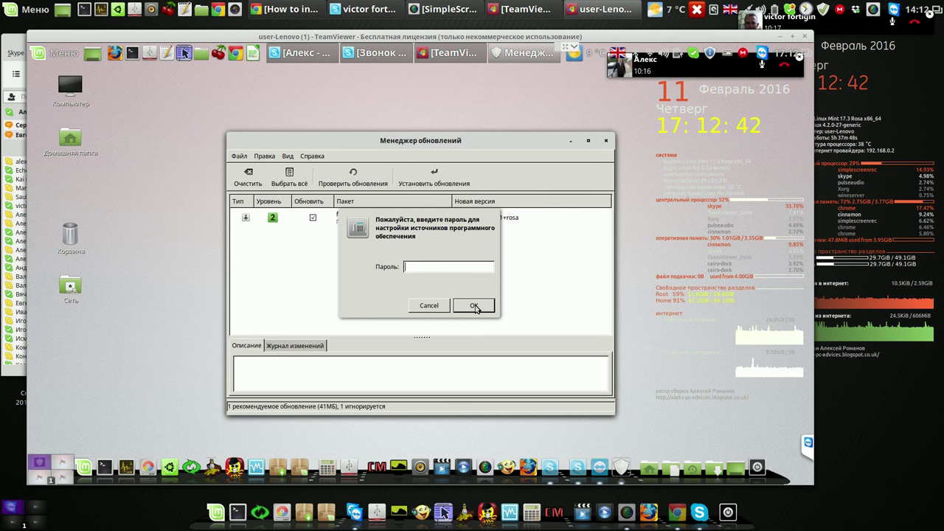
# Enter the administrator password in the prompt and confirm with OK
pyautogui.write('•')
pyautogui.press('BackSpace')
pyautogui.write('••')
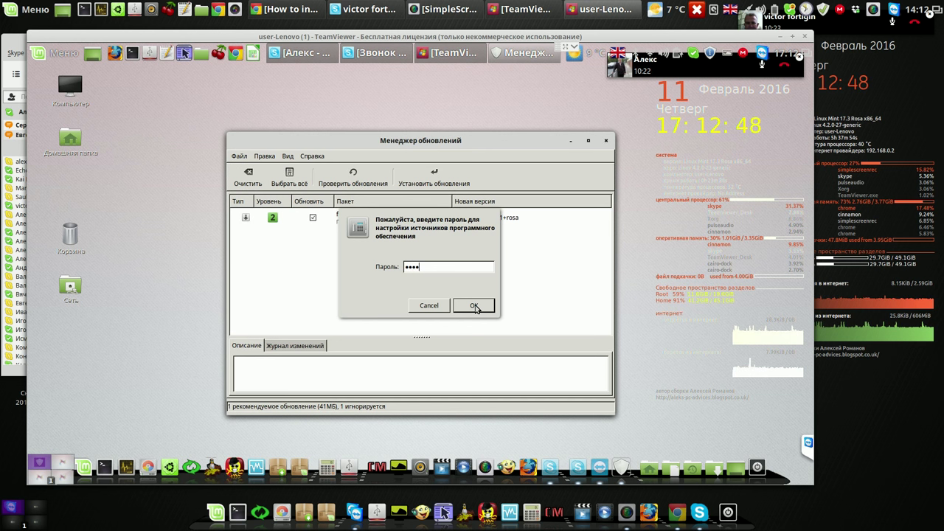
pyautogui.click(474, 305)
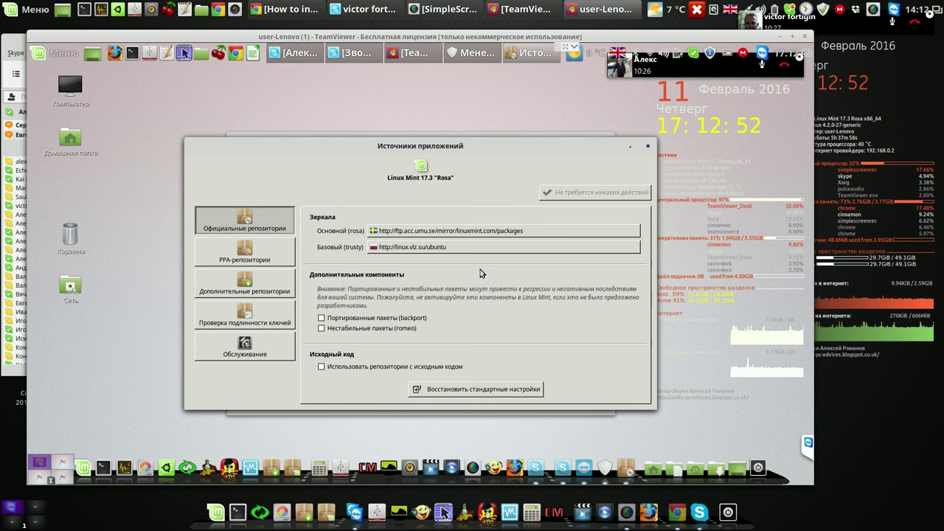
# Pick the ByFly mirror for the base (trusty) repository and apply it
pyautogui.click(486, 232)
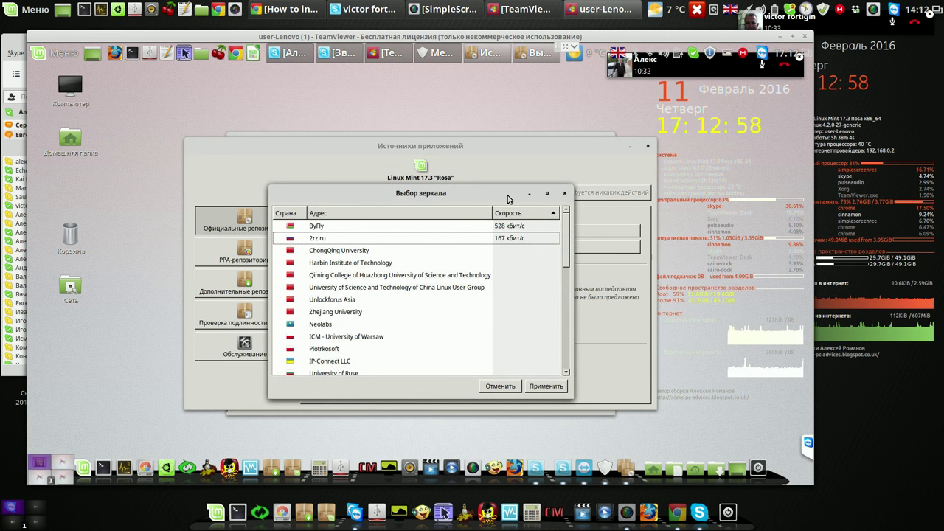
pyautogui.click(456, 228)
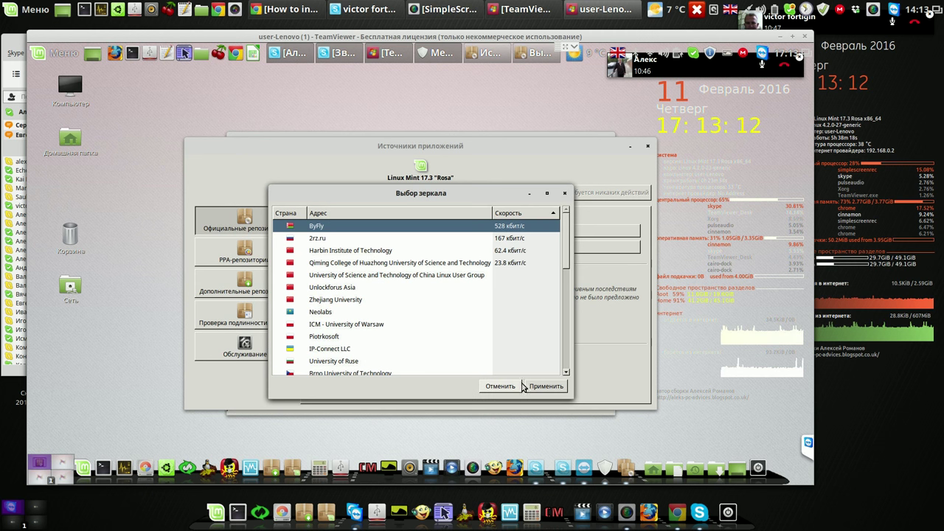
pyautogui.click(545, 387)
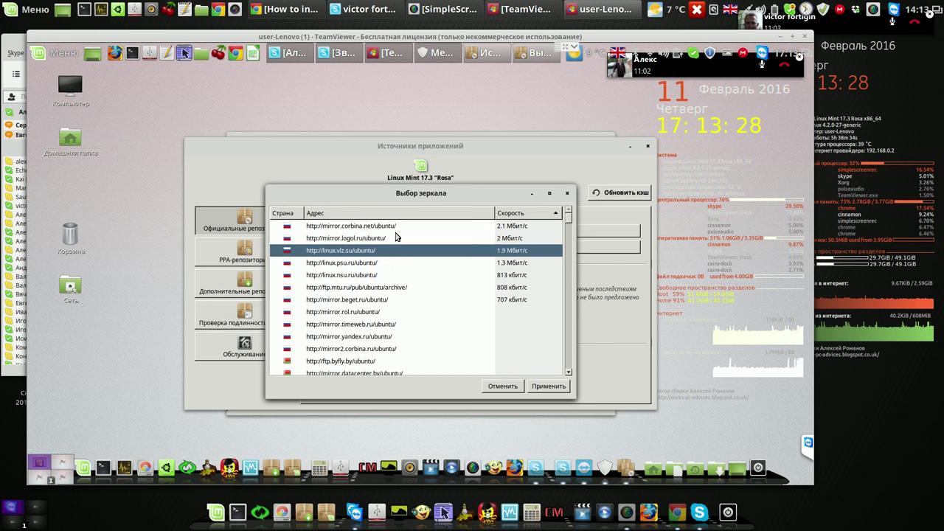
# Switch the base mirror to mirror.yandex.ru, apply, and refresh the package cache
pyautogui.click(382, 227)
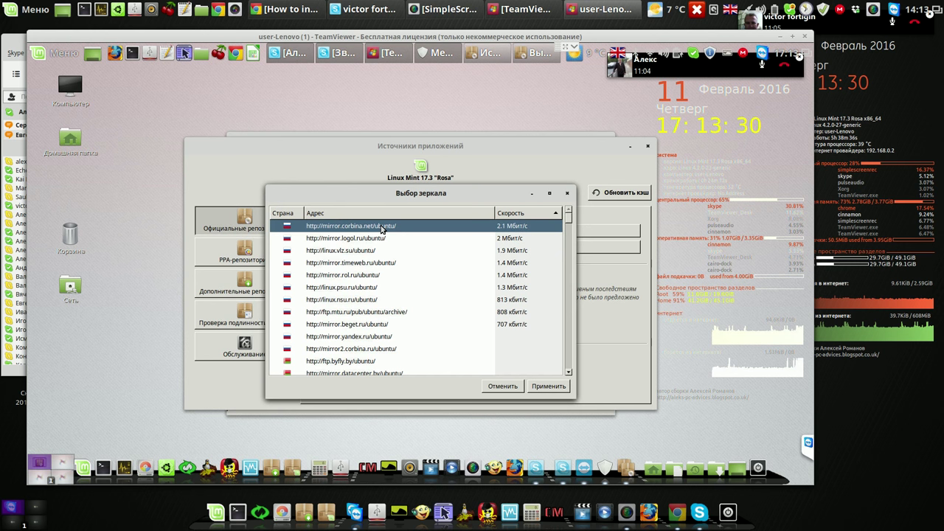
pyautogui.click(382, 226)
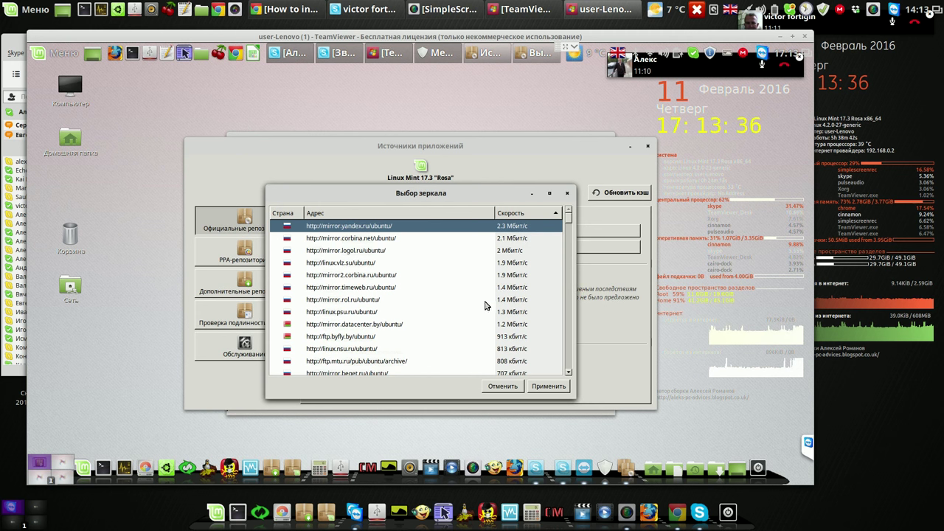
pyautogui.click(549, 386)
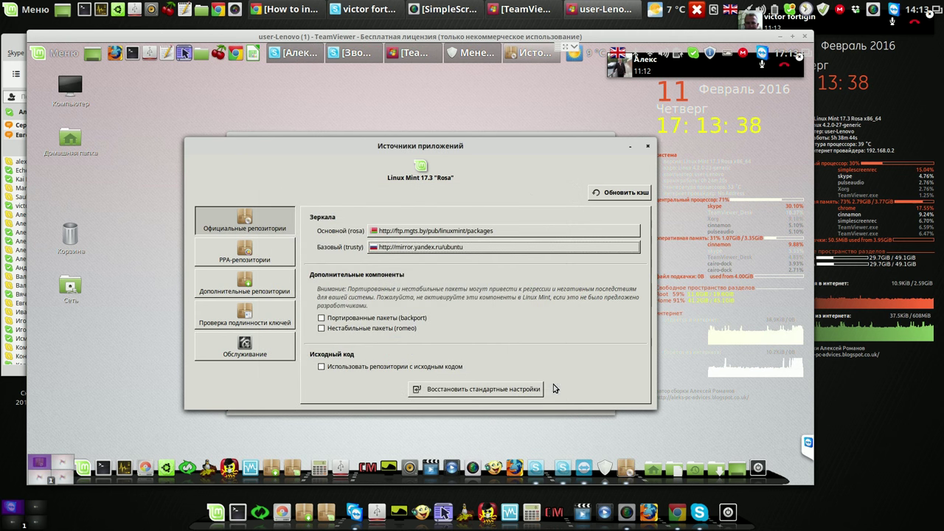
pyautogui.click(631, 194)
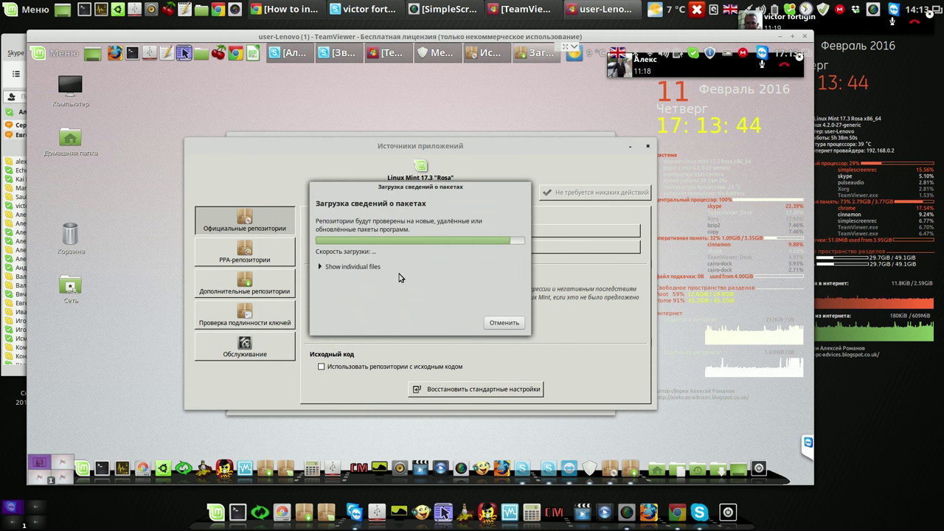
# Show the individual files being downloaded, then close Software Sources once the refresh finishes
pyautogui.click(320, 267)
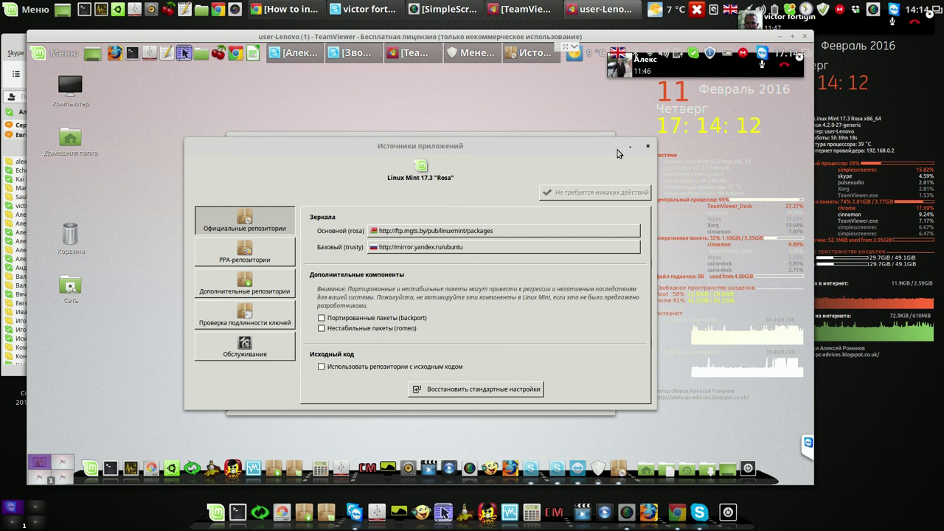
pyautogui.click(648, 146)
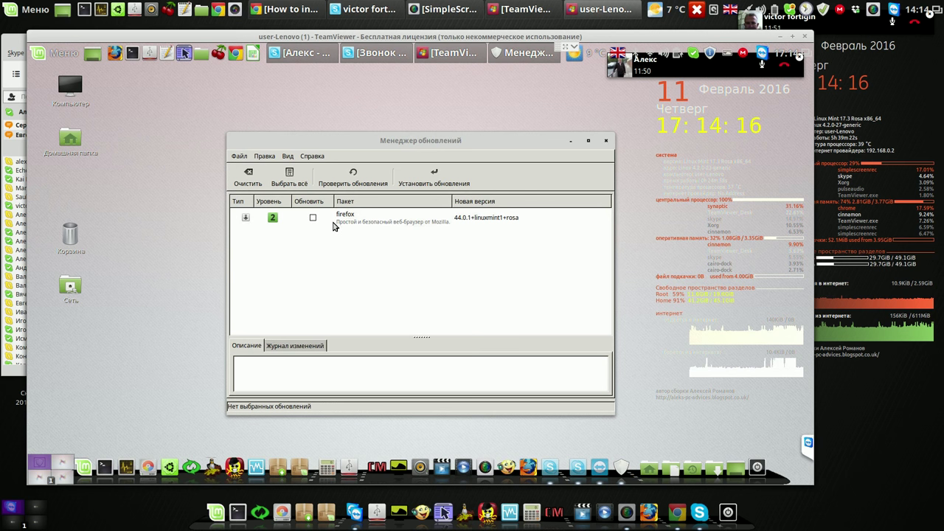
# Check for updates, then set the Автообновление first refresh delay to 0 minutes and apply
pyautogui.click(353, 179)
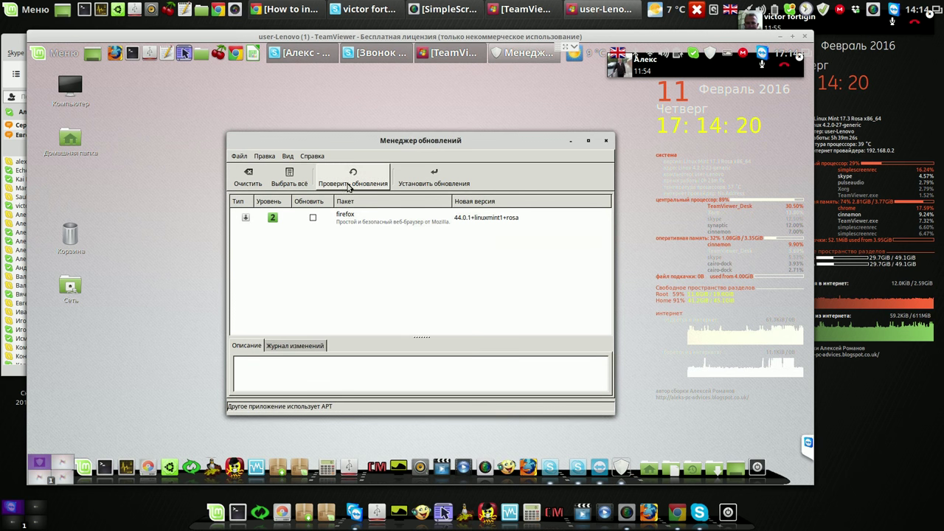
pyautogui.click(265, 156)
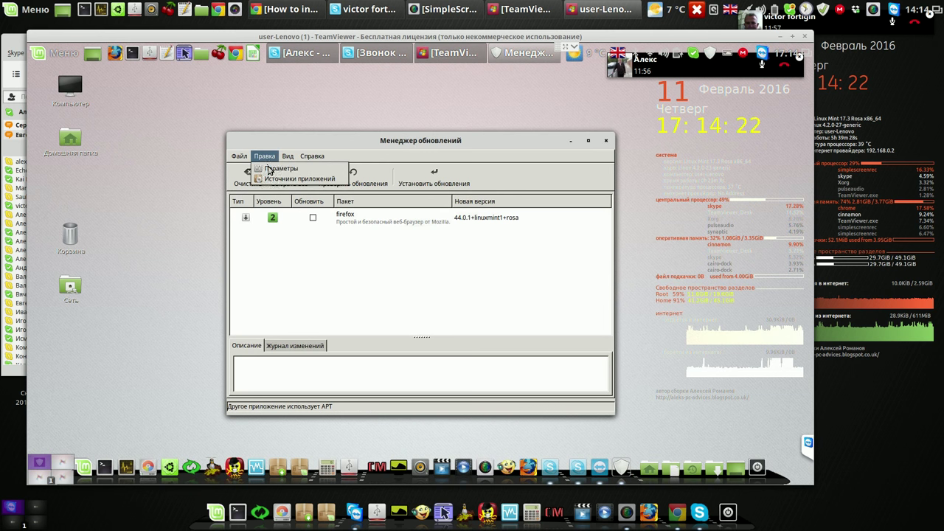
pyautogui.click(270, 169)
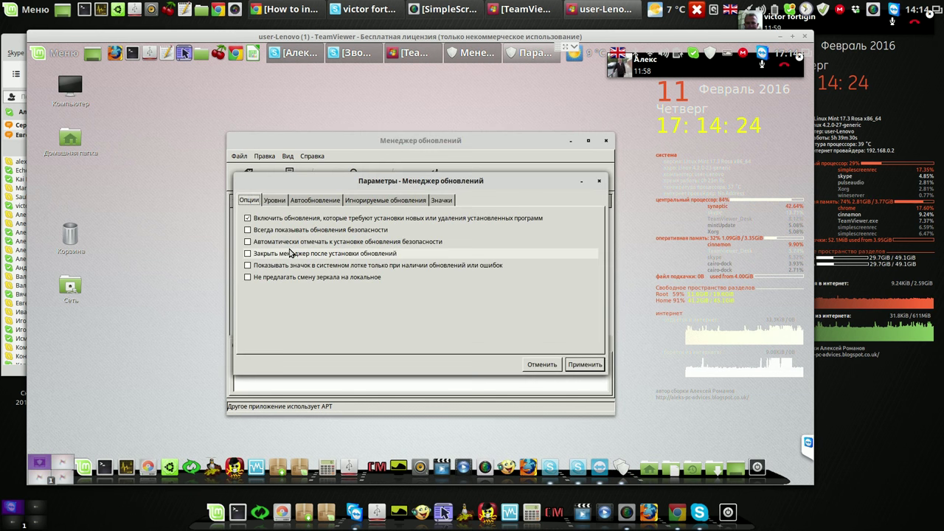
pyautogui.click(282, 204)
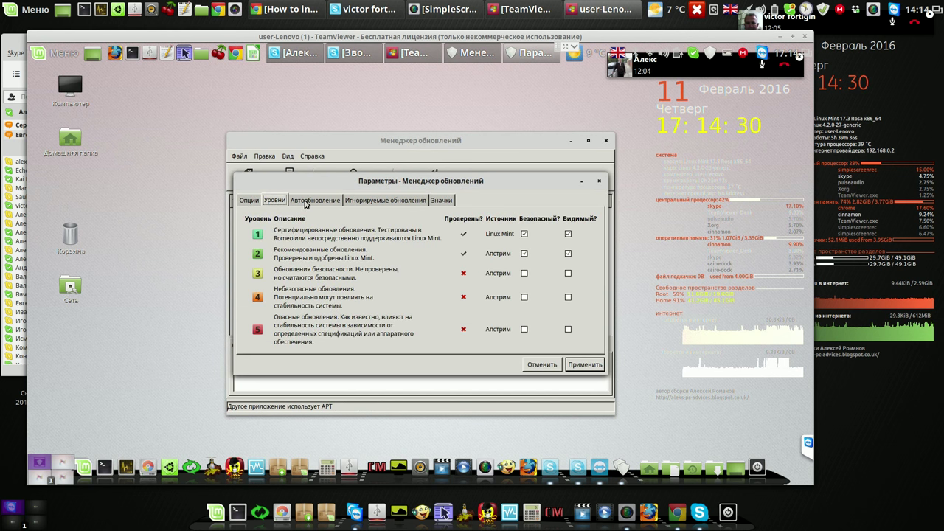
pyautogui.click(306, 203)
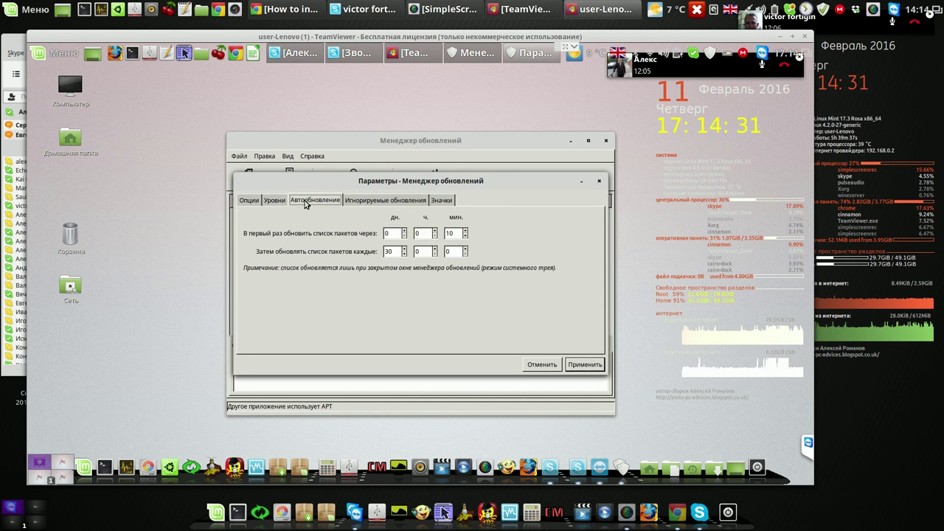
pyautogui.click(464, 236)
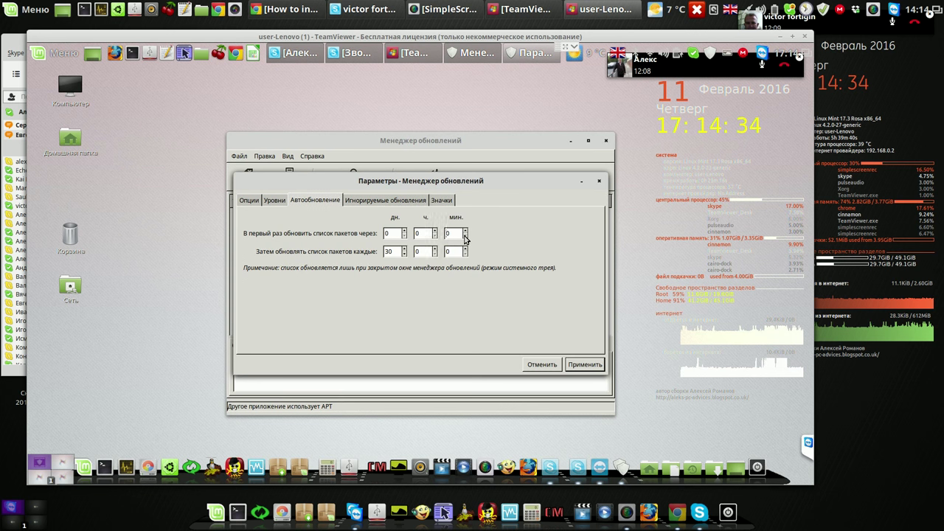
pyautogui.click(404, 202)
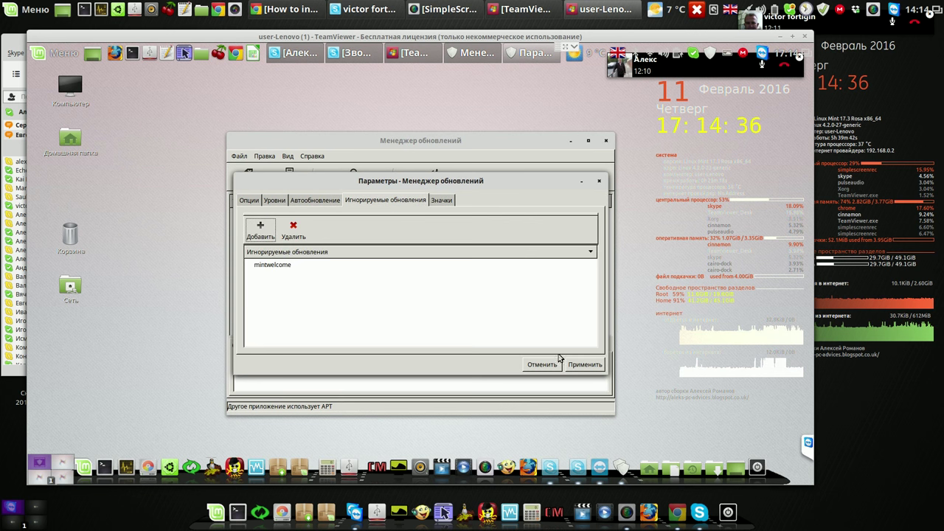
pyautogui.click(584, 365)
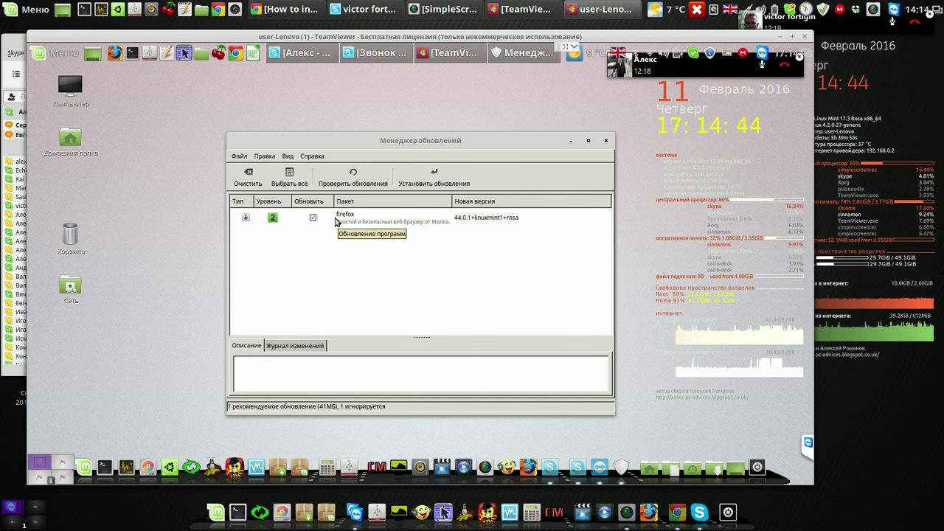
# Install the firefox update, authorizing with the account password
pyautogui.click(432, 177)
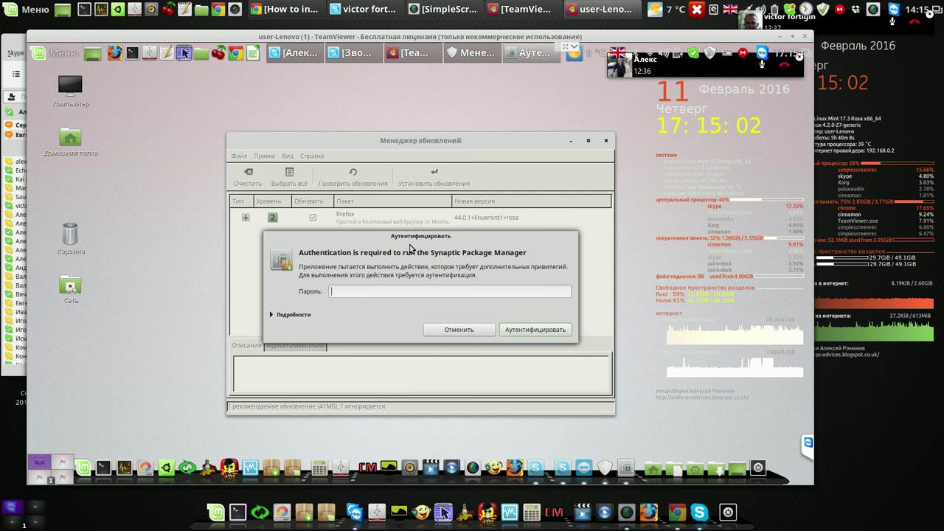
pyautogui.write('•••')
pyautogui.press('Return')
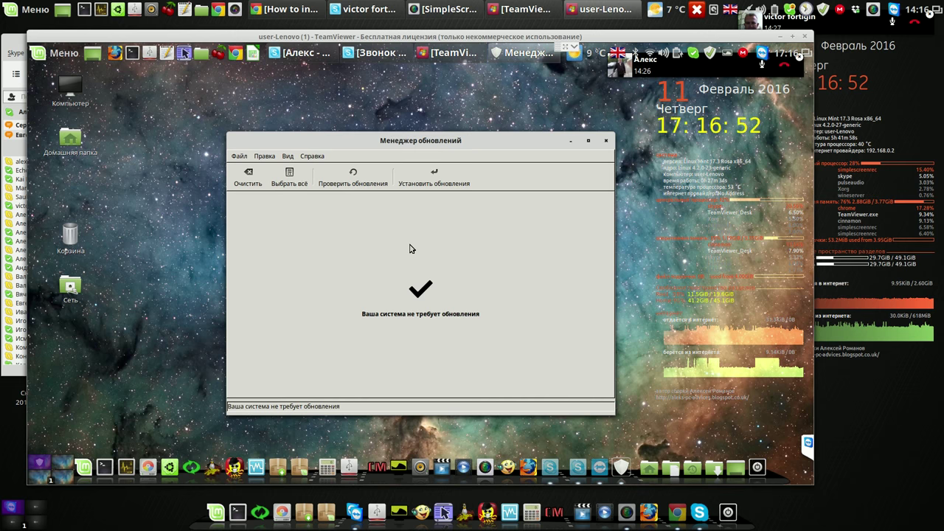
# Close Update Manager and minimize the Skype chat window
pyautogui.click(606, 142)
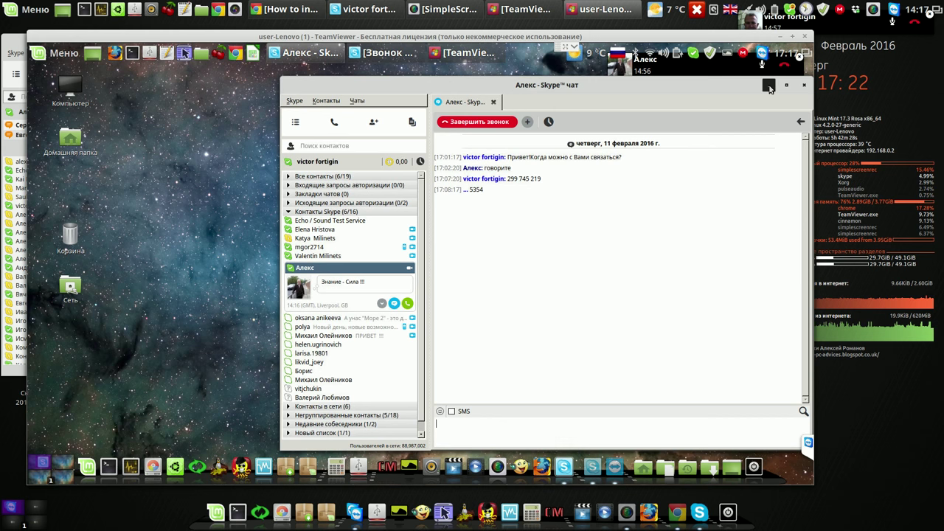
pyautogui.click(769, 87)
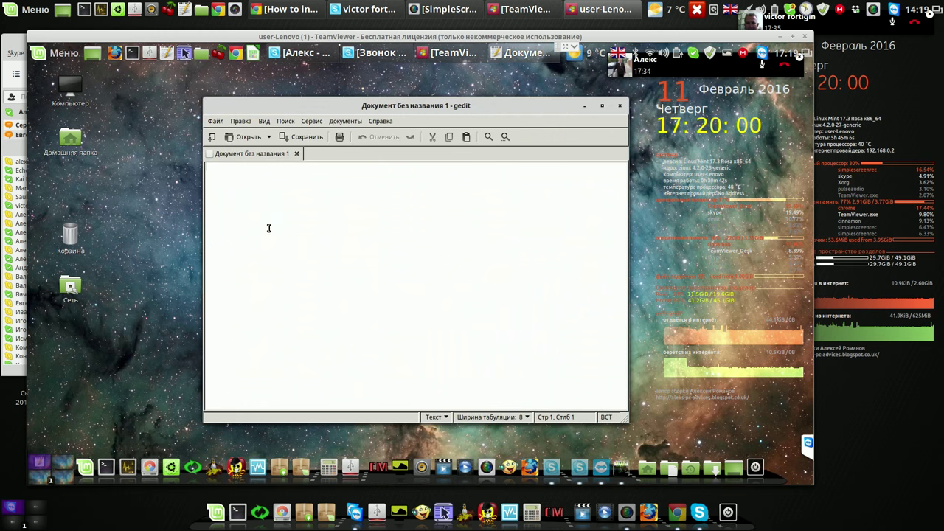
# Drag the empty gedit window to the desktop's left edge, then open and close the Mint Menu
pyautogui.moveTo(312, 111); pyautogui.dragTo(222, 210)
pyautogui.moveTo(354, 212); pyautogui.dragTo(328, 209)
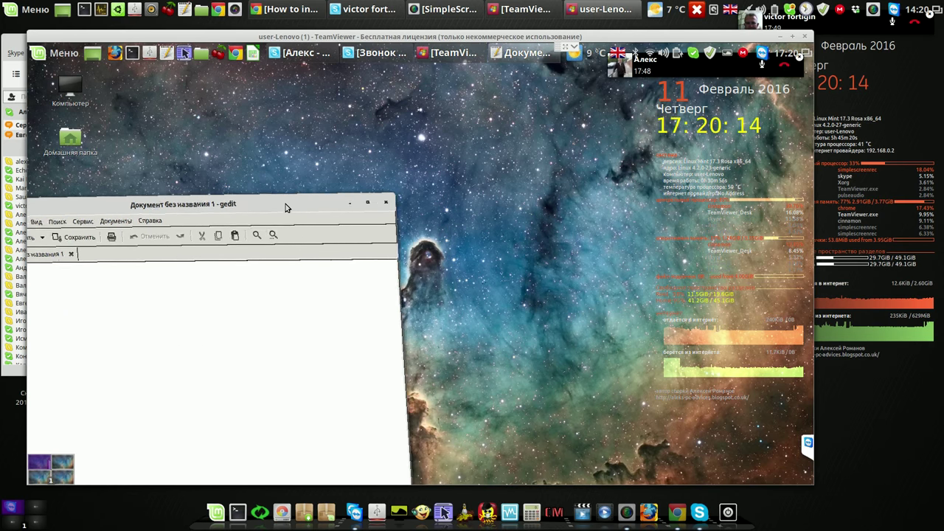
pyautogui.click(65, 54)
pyautogui.click(65, 54)
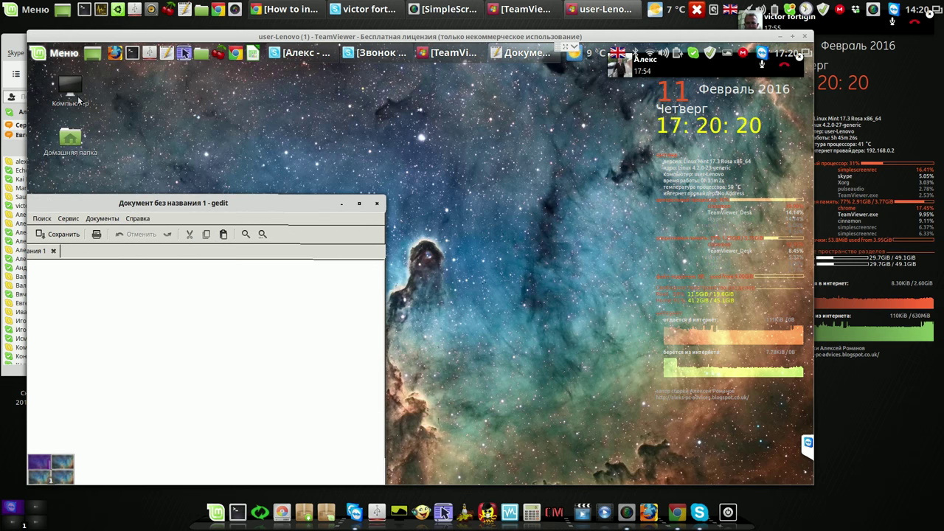
# Open the Расширения extensions page from the remote menu's Параметры settings
pyautogui.click(64, 55)
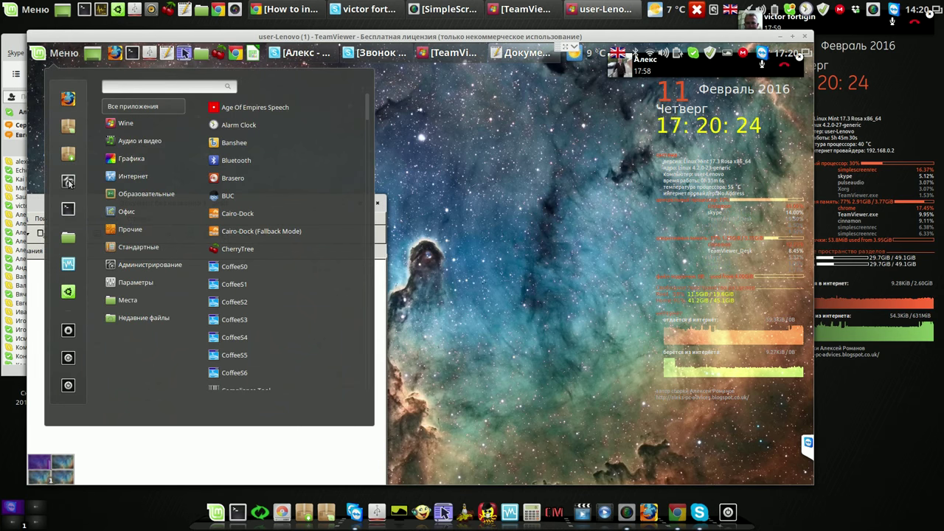
pyautogui.press('Down')
pyautogui.press('Down')
pyautogui.press('Down')
pyautogui.press('Down')
pyautogui.press('Down')
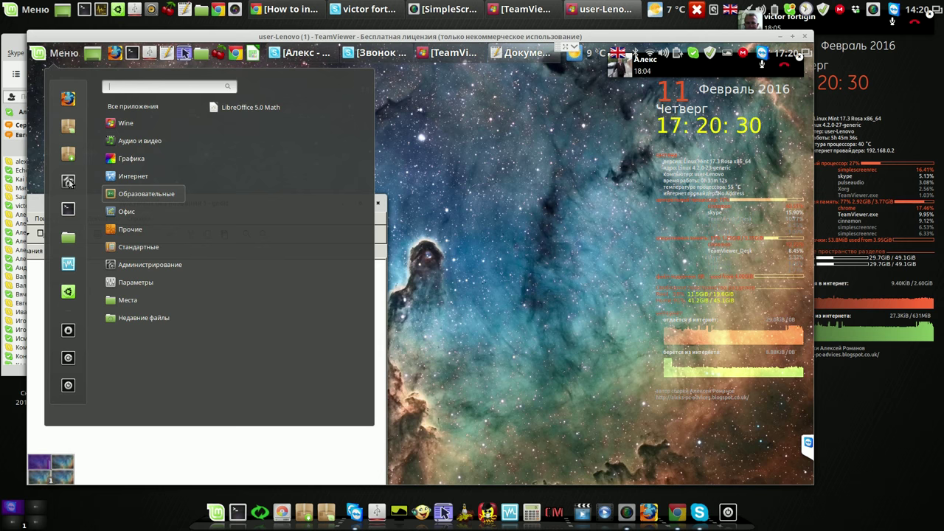
pyautogui.press('Down')
pyautogui.press('Down')
pyautogui.press('Down')
pyautogui.press('Down')
pyautogui.press('Down')
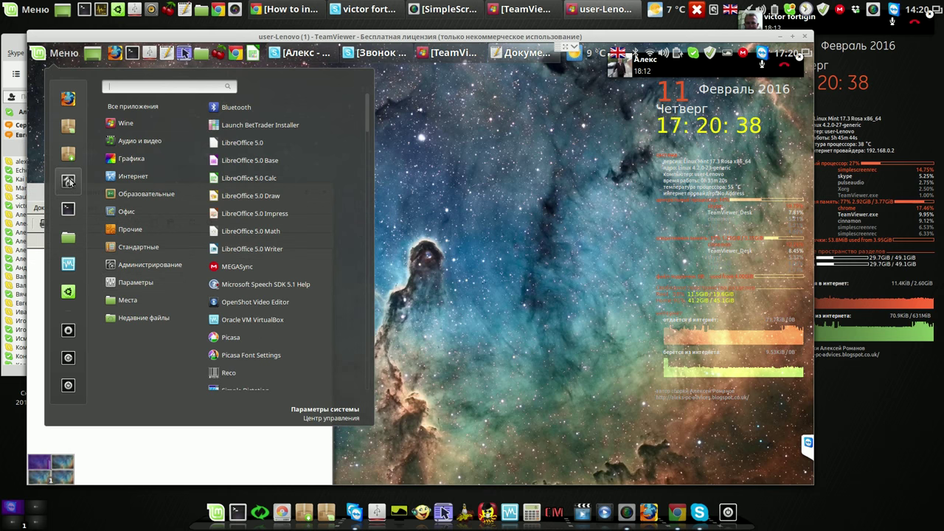
pyautogui.click(68, 181)
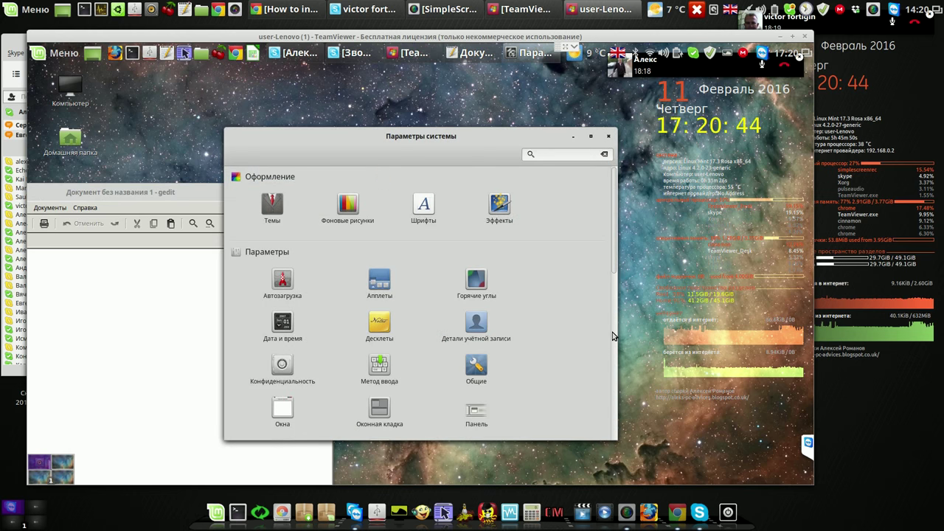
pyautogui.scroll(-5, 612, 334)
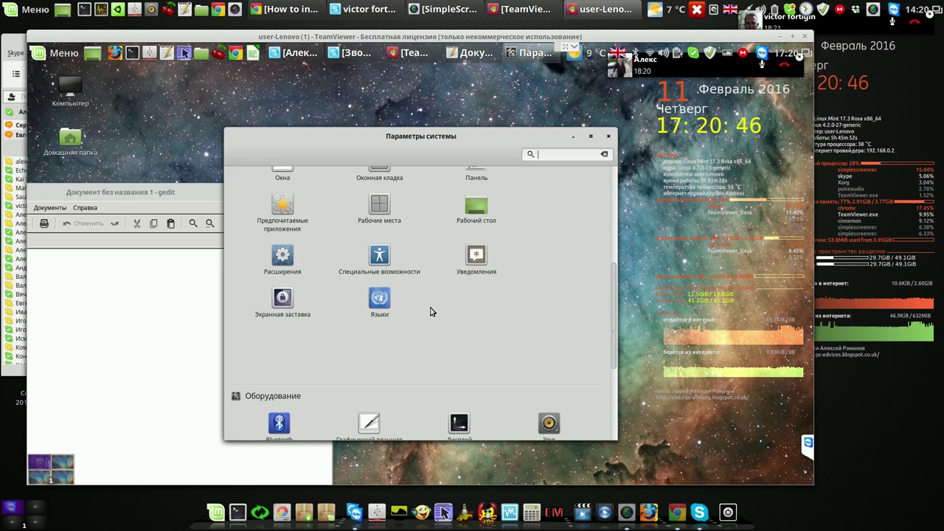
pyautogui.click(287, 258)
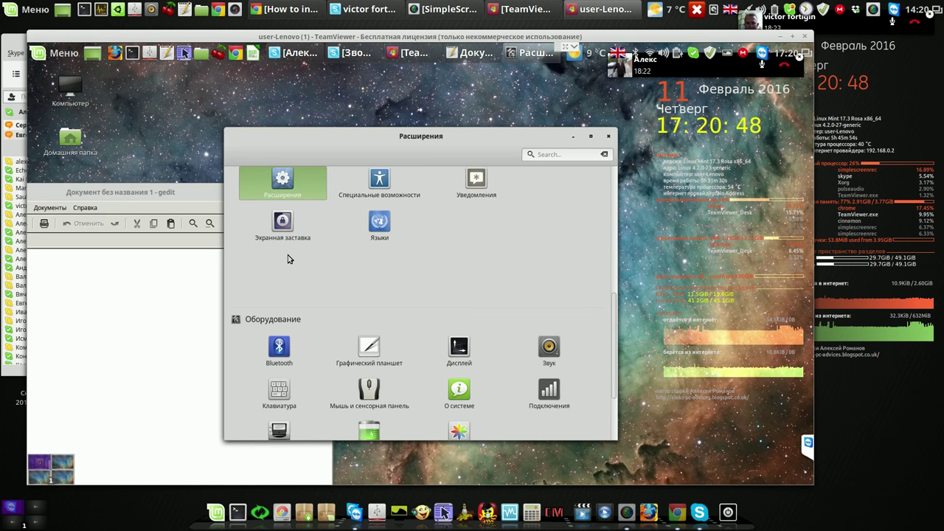
# Remove the Wobbly Windows extension and confirm its deletion with Да
pyautogui.click(308, 205)
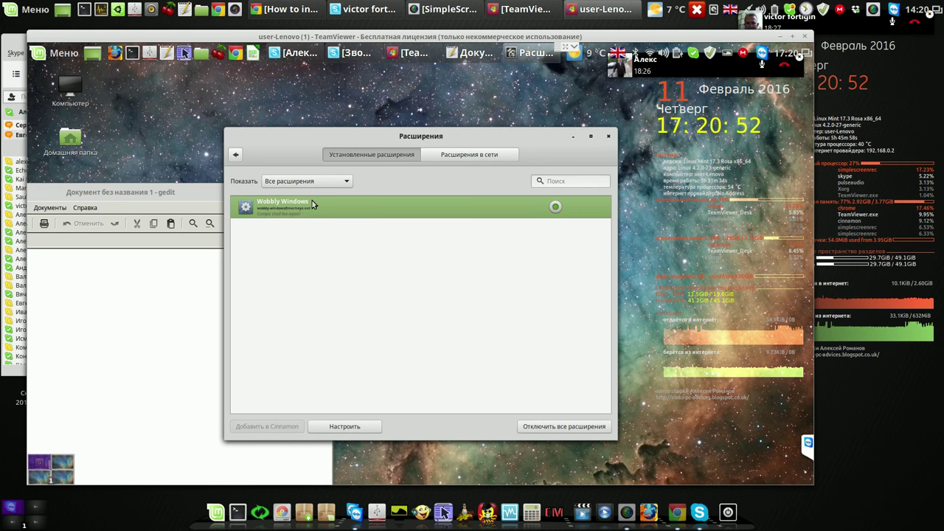
pyautogui.rightClick(313, 204)
pyautogui.click(364, 227)
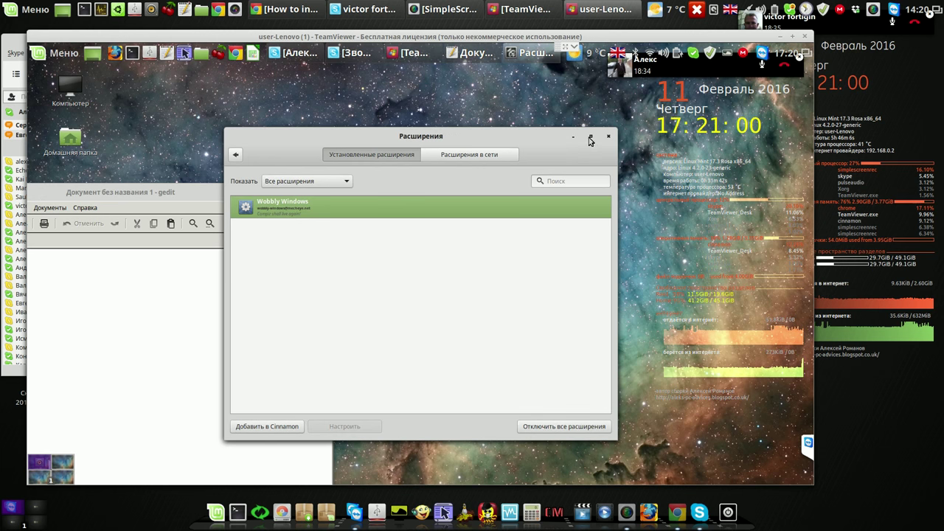
pyautogui.rightClick(518, 206)
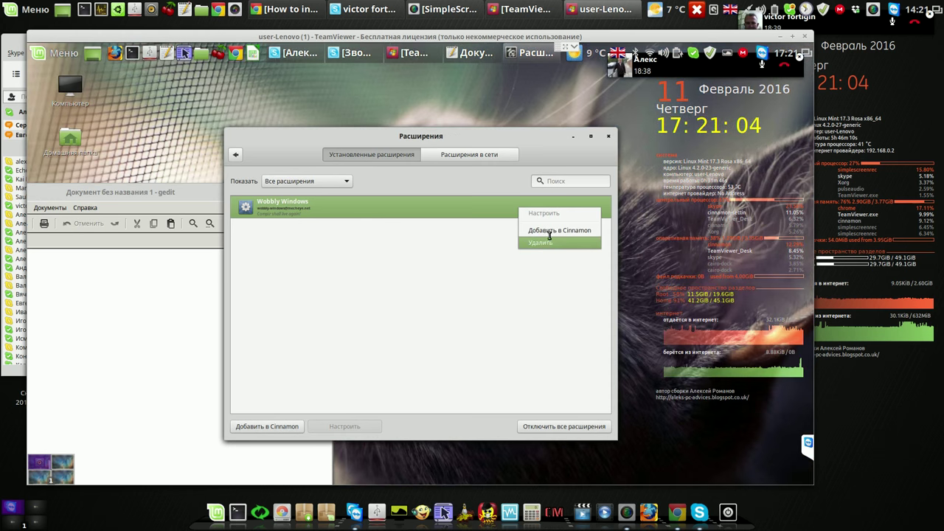
pyautogui.click(547, 240)
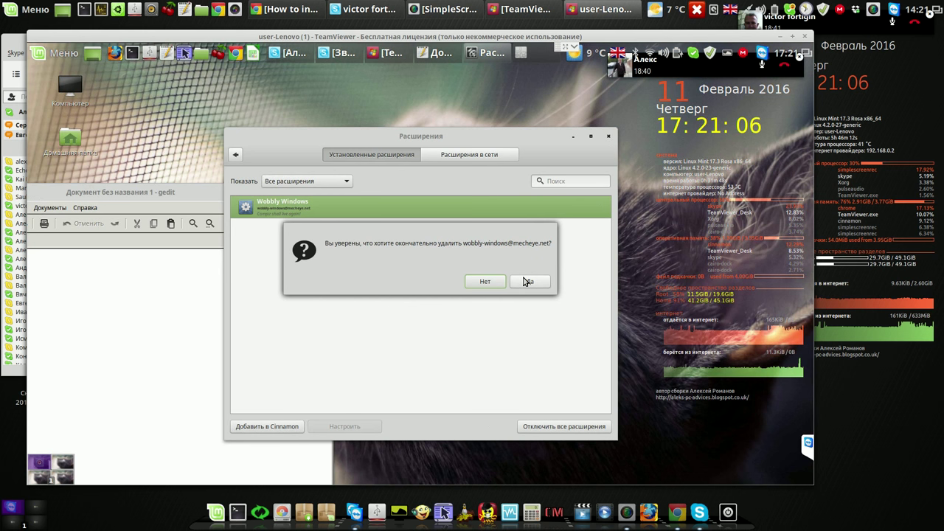
pyautogui.click(527, 281)
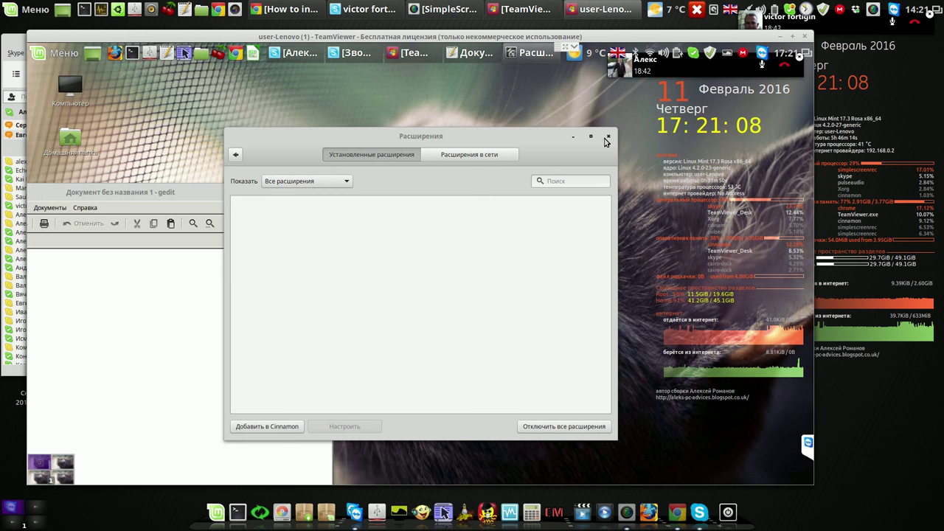
# Close the Extensions window, then shrink the empty gedit window and move it upper right
pyautogui.click(606, 138)
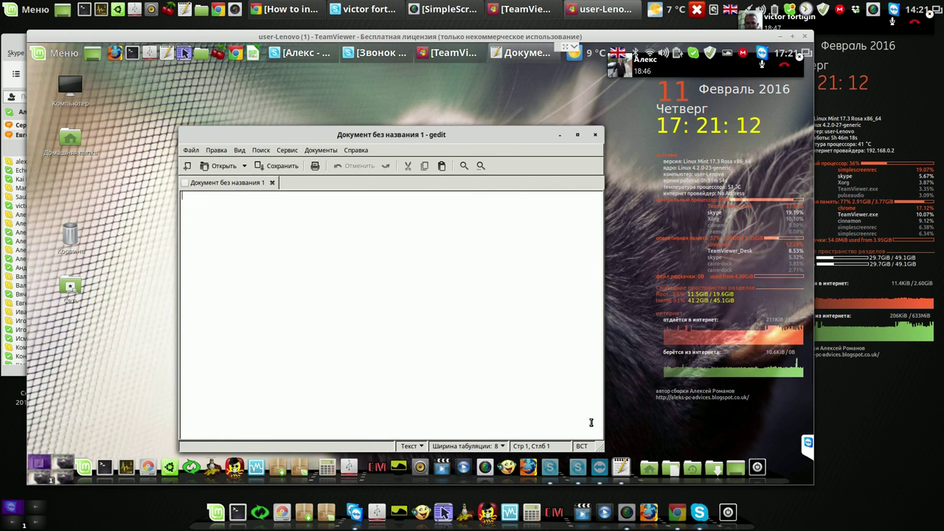
pyautogui.moveTo(602, 461); pyautogui.dragTo(391, 153)
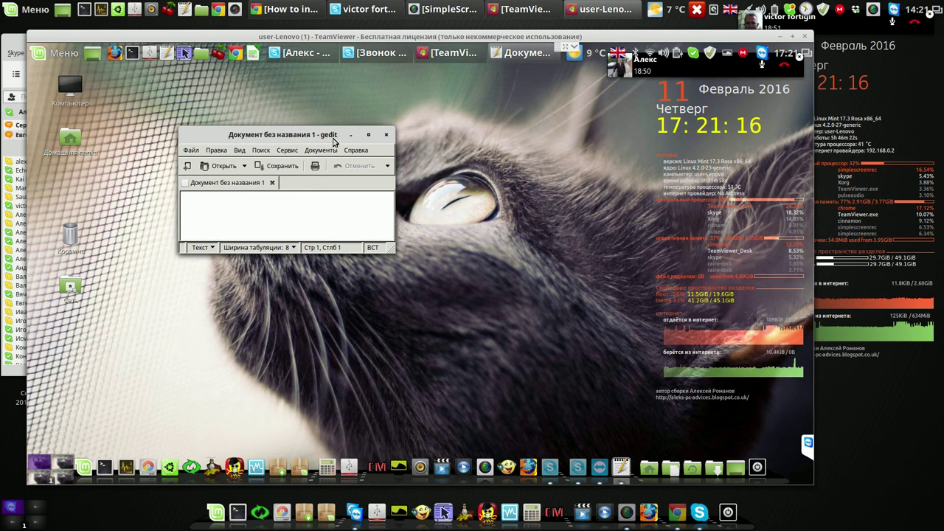
pyautogui.moveTo(333, 140); pyautogui.dragTo(546, 97)
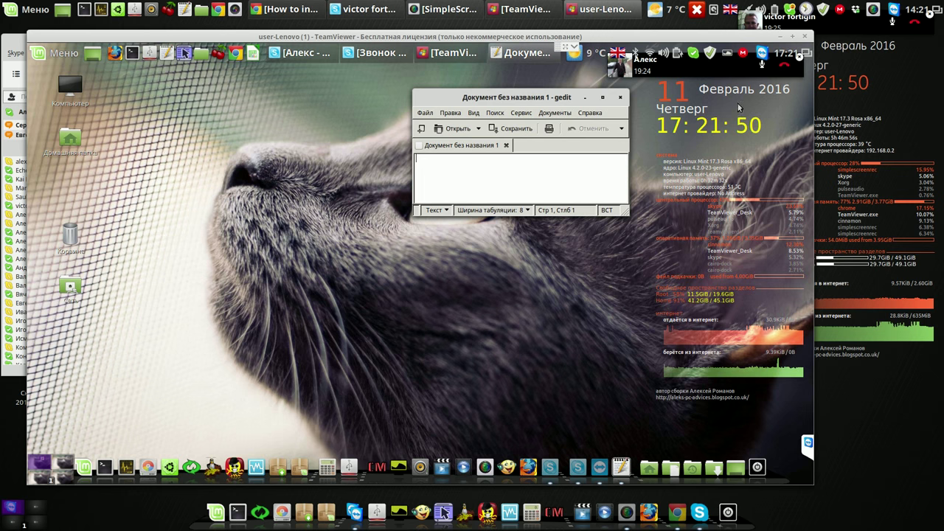
pyautogui.click(619, 100)
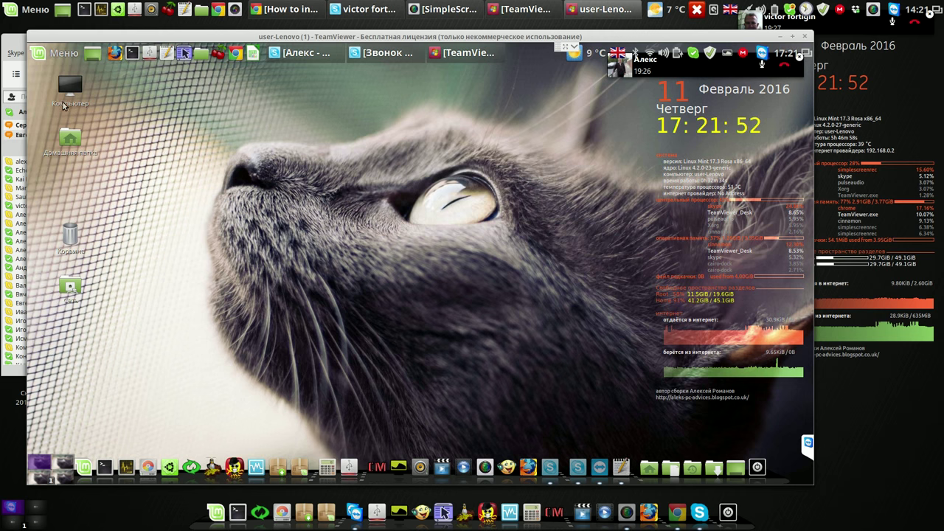
pyautogui.click(59, 57)
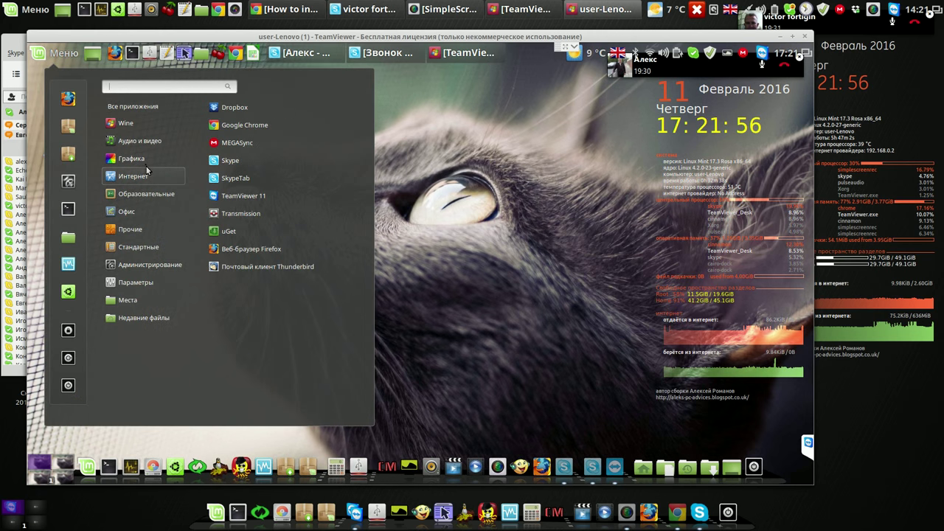
pyautogui.moveTo(145, 195)
pyautogui.moveTo(145, 213)
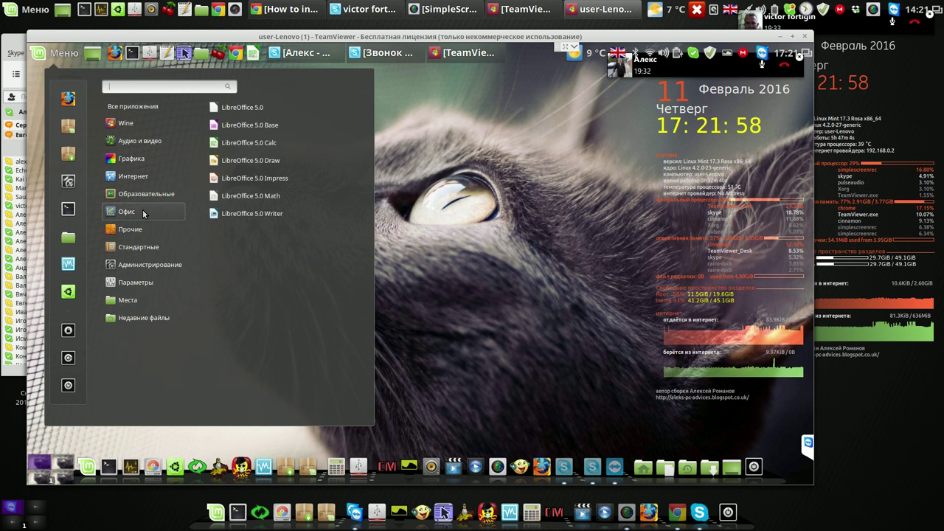
pyautogui.moveTo(143, 179)
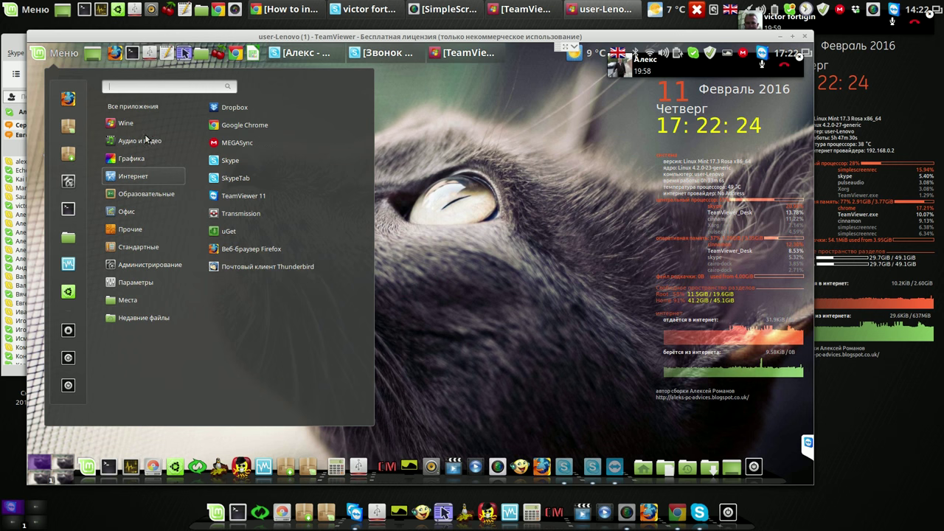
pyautogui.moveTo(145, 140)
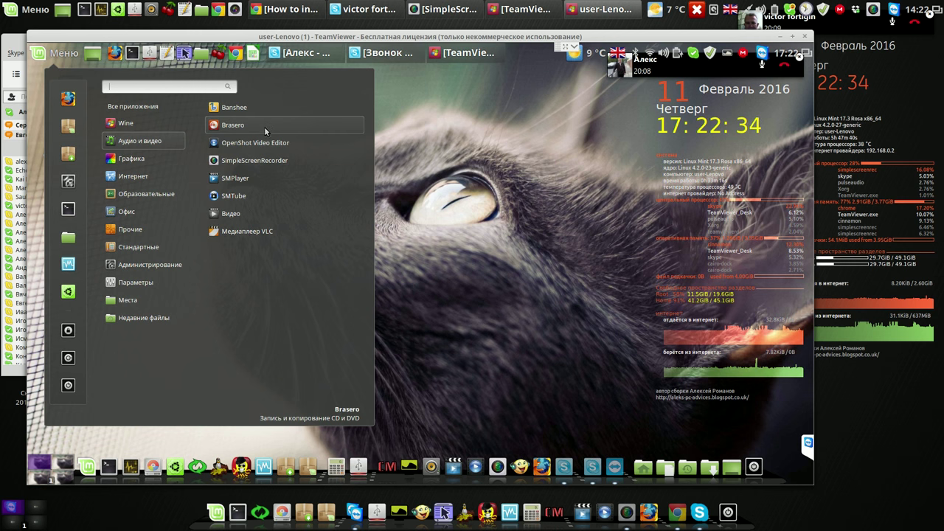
pyautogui.rightClick(243, 214)
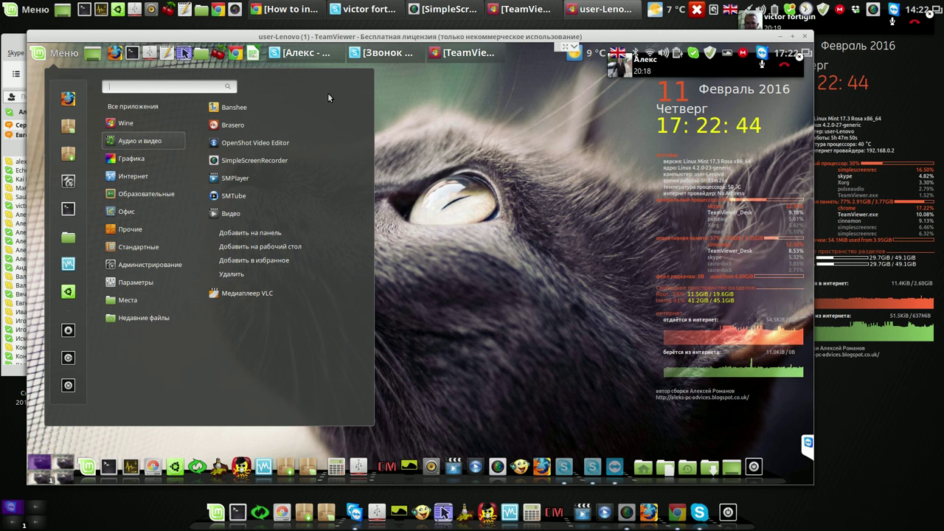
pyautogui.click(426, 110)
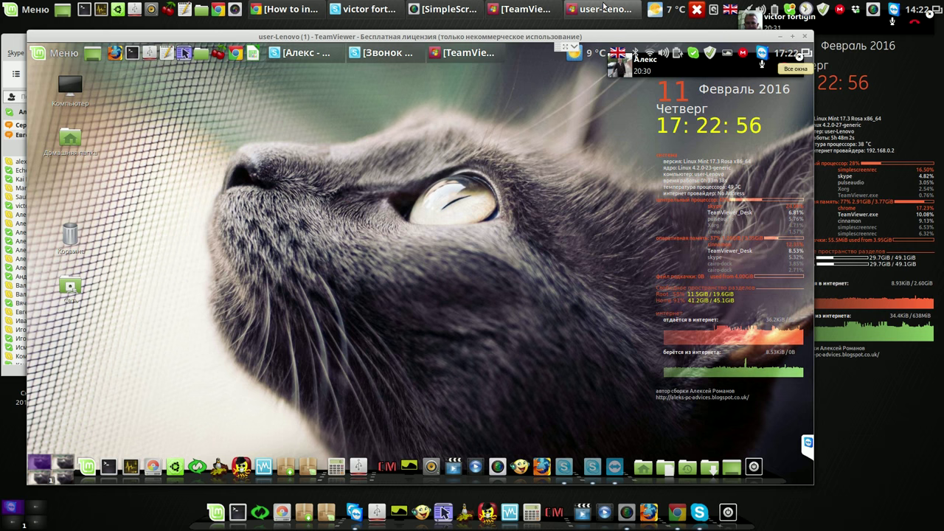
# End the Skype call, then close the TeamViewer session and acknowledge the sponsored-session notice
pyautogui.click(383, 13)
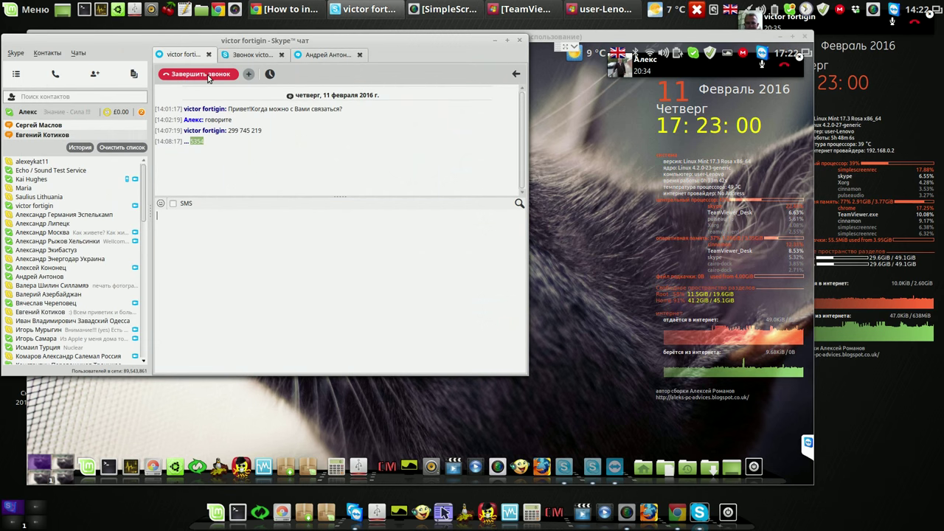
pyautogui.click(215, 72)
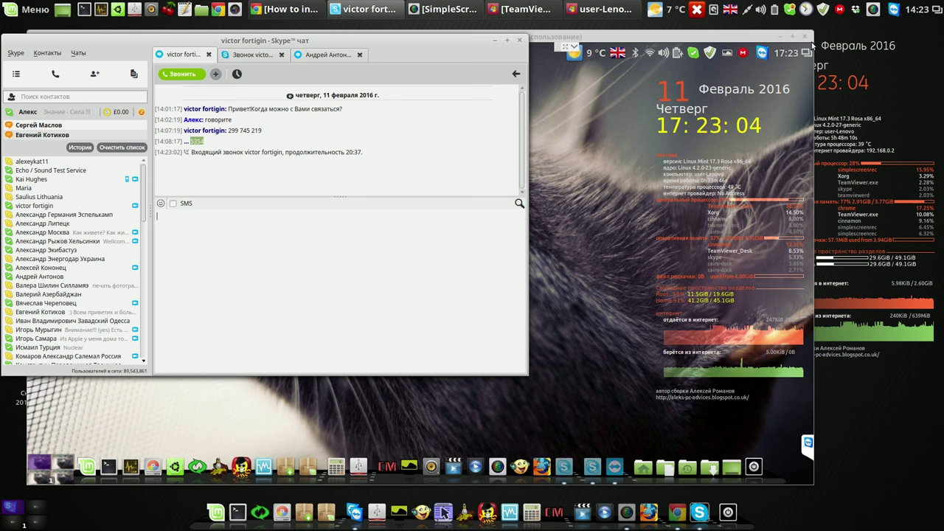
pyautogui.click(805, 37)
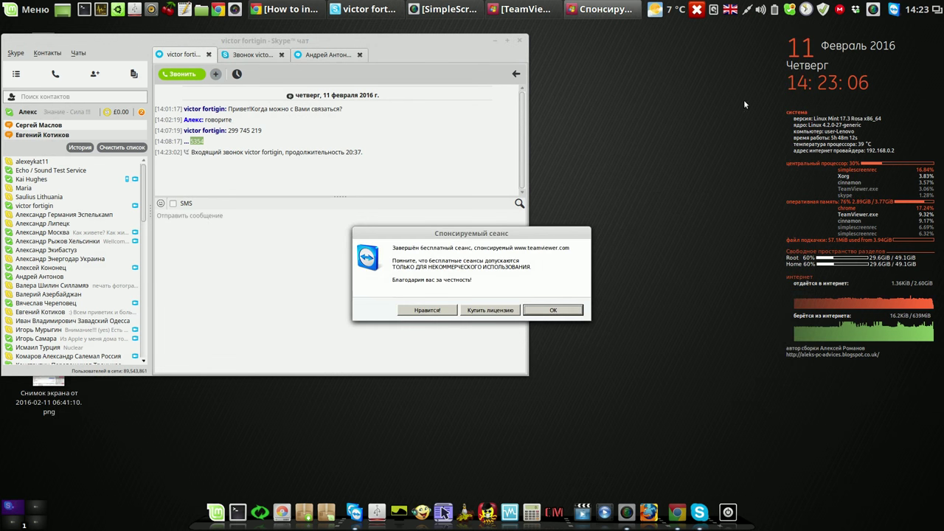
pyautogui.click(574, 308)
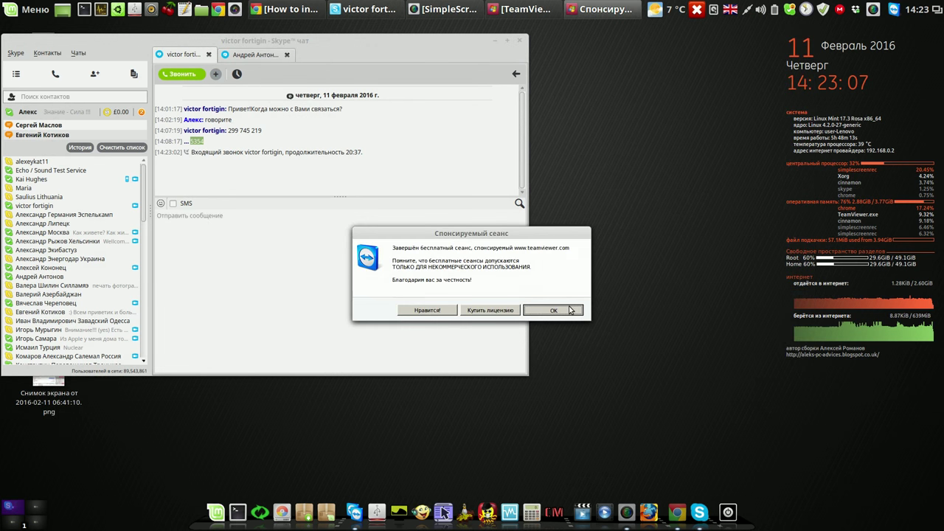
pyautogui.click(873, 10)
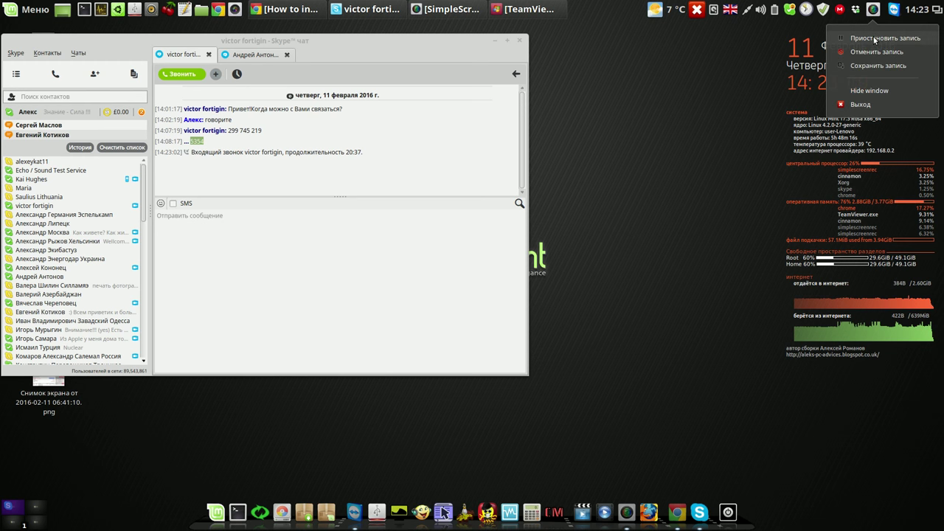
# Pause the recording, shift the Skype call window left, and bring up TeamViewer's main window
pyautogui.click(873, 38)
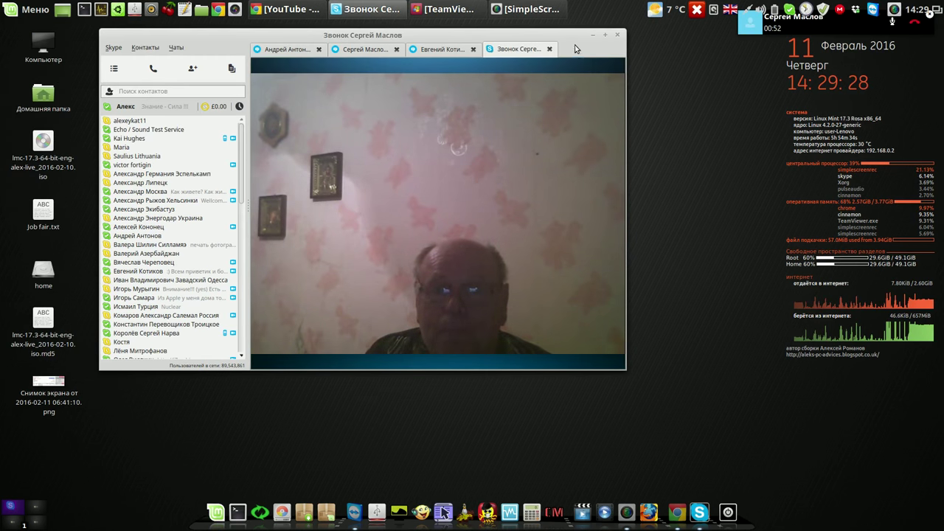
pyautogui.moveTo(568, 39); pyautogui.dragTo(480, 43)
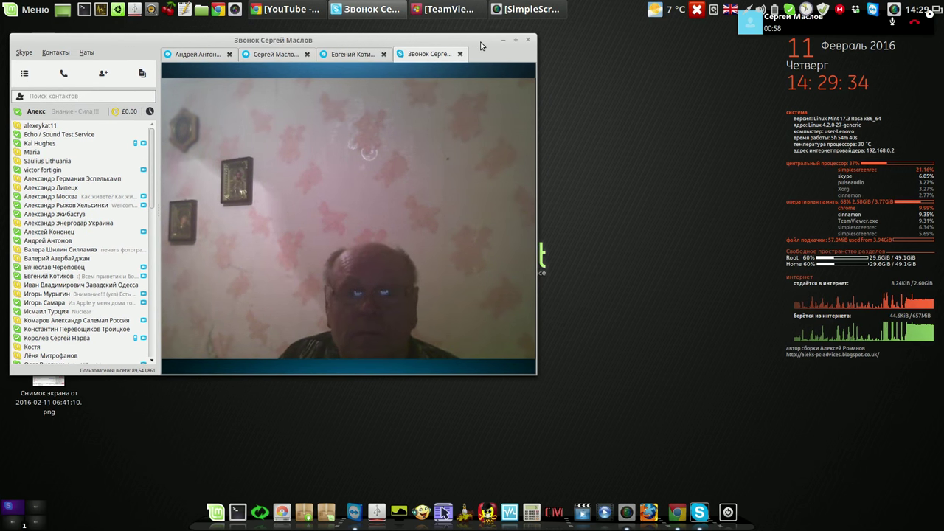
pyautogui.moveTo(501, 255)
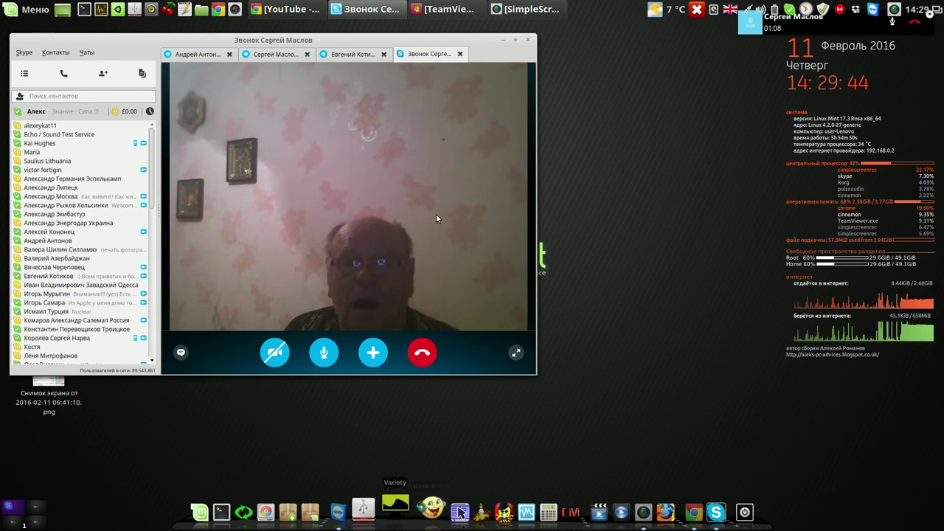
pyautogui.click(446, 13)
pyautogui.moveTo(676, 40); pyautogui.dragTo(686, 42)
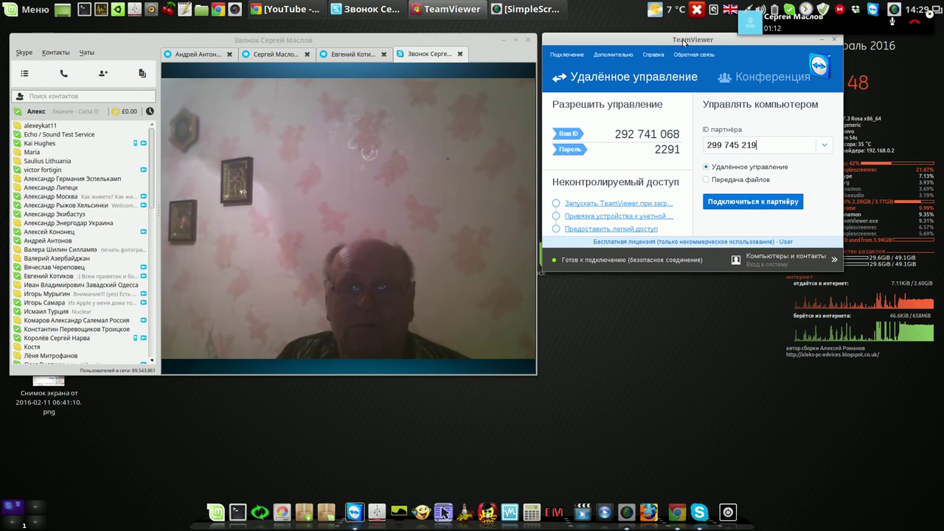
# Move the TeamViewer window down and switch Skype from the video call to chat history
pyautogui.moveTo(753, 45); pyautogui.dragTo(752, 59)
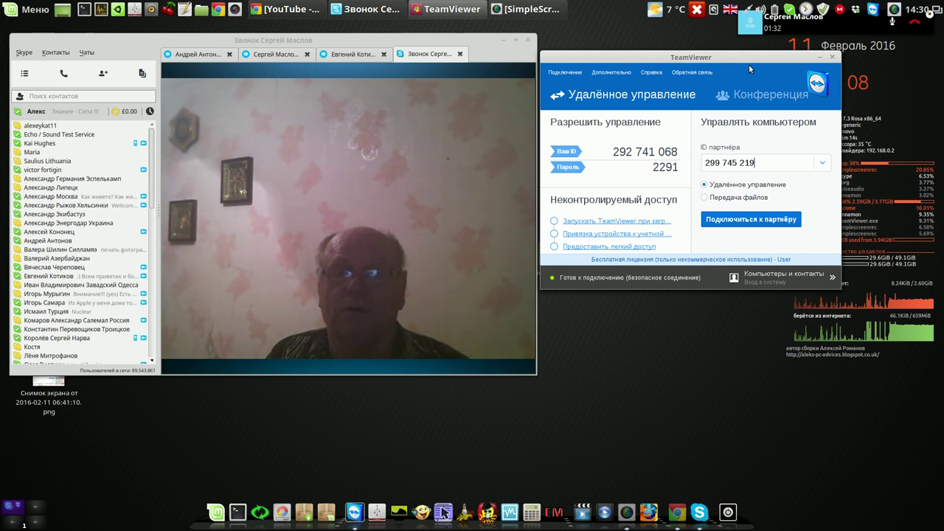
pyautogui.moveTo(367, 13)
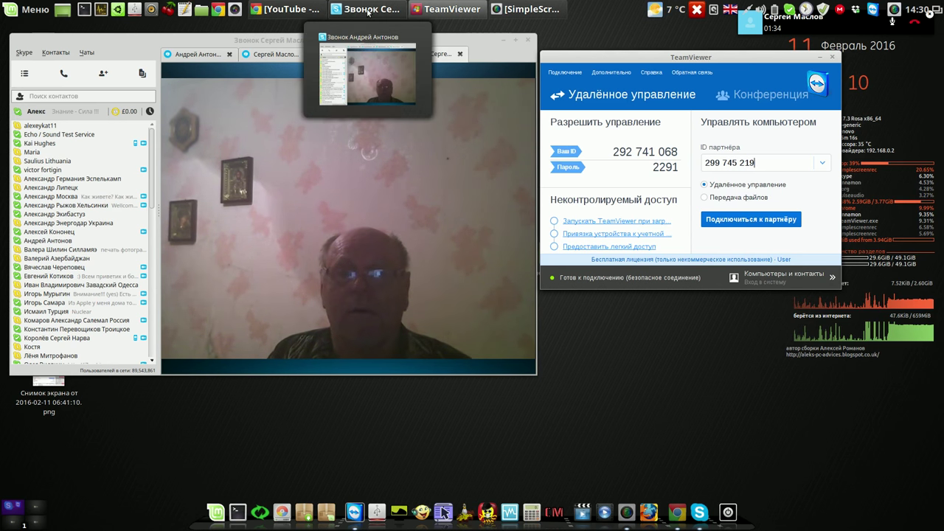
pyautogui.click(366, 13)
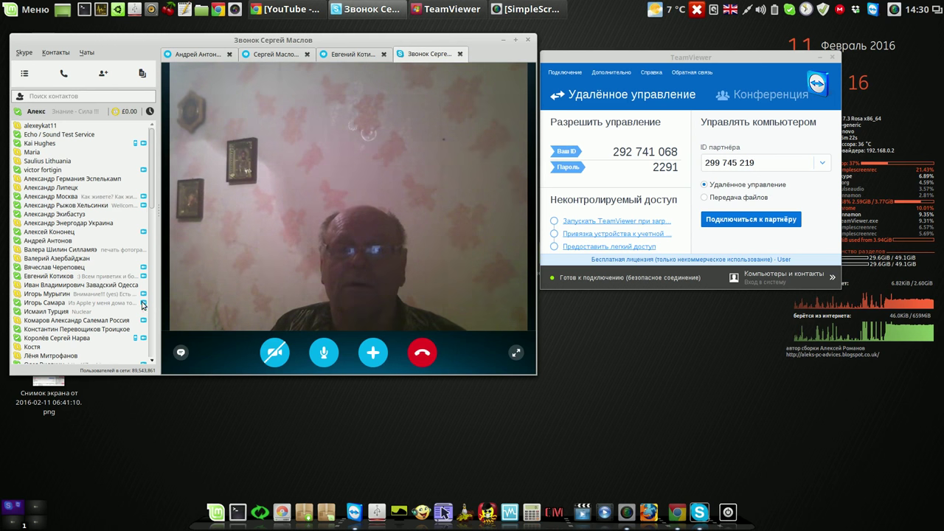
pyautogui.click(181, 352)
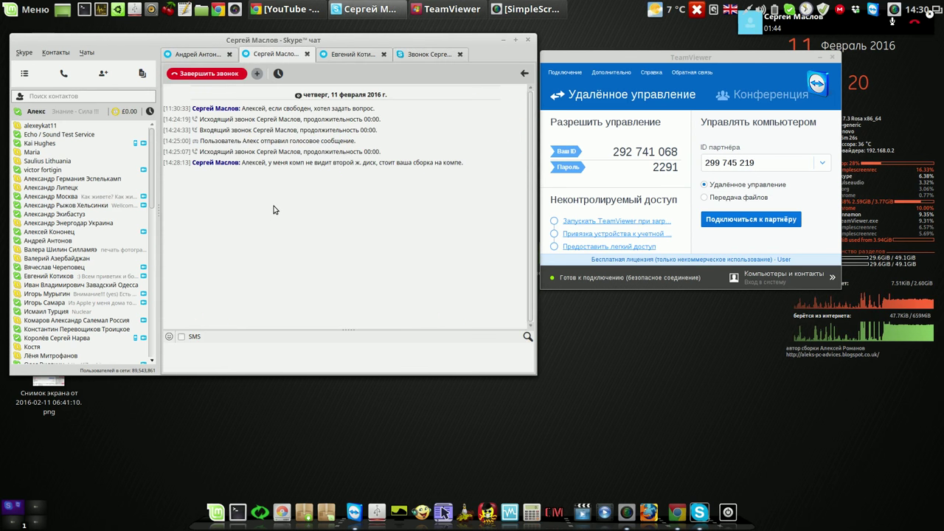
# Connect to the partner's computer by its TeamViewer ID and type its access password
pyautogui.click(770, 162)
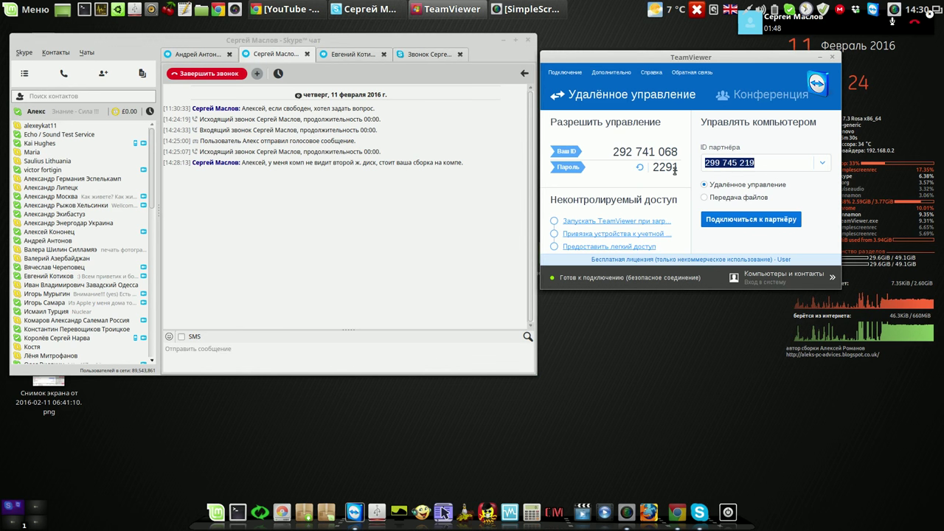
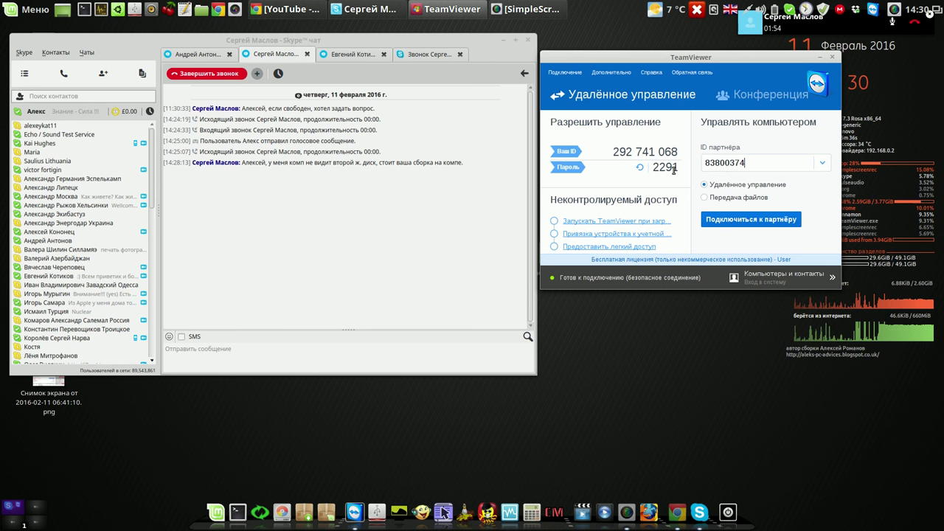
pyautogui.press('Return')
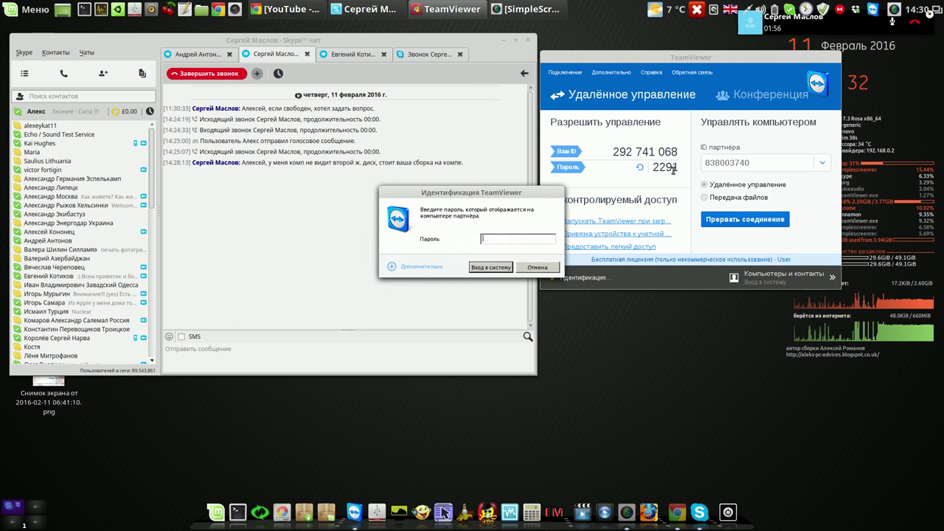
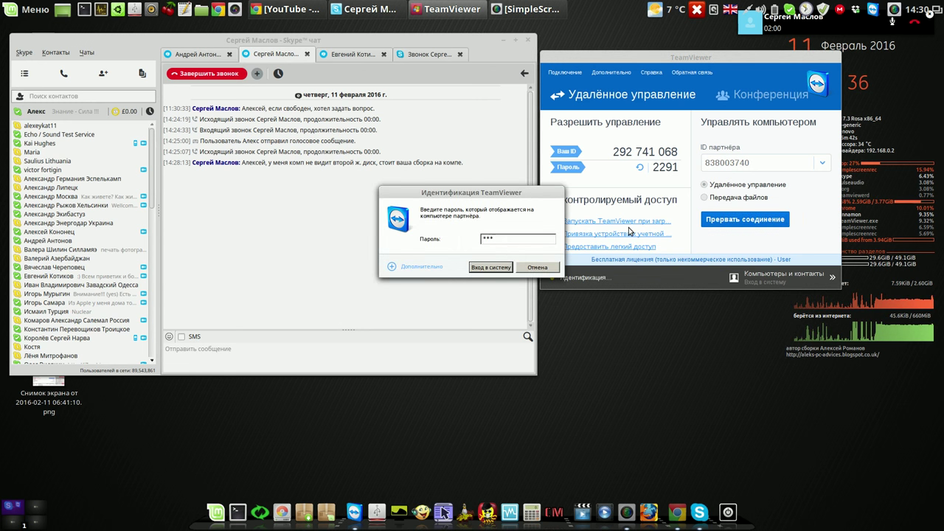
# Log in to the partner's desktop, close the Компьютеры и контакты pop-up, and move the call window aside
pyautogui.click(491, 265)
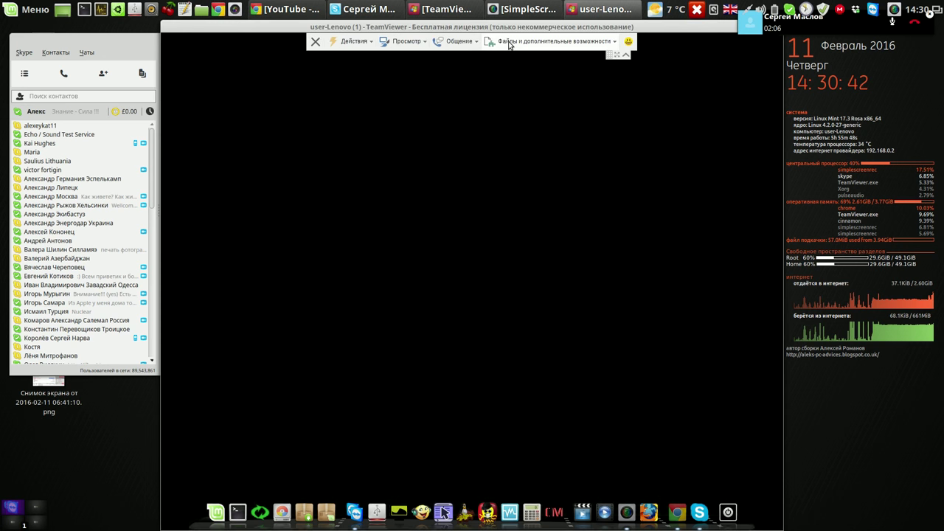
pyautogui.click(904, 11)
pyautogui.click(852, 87)
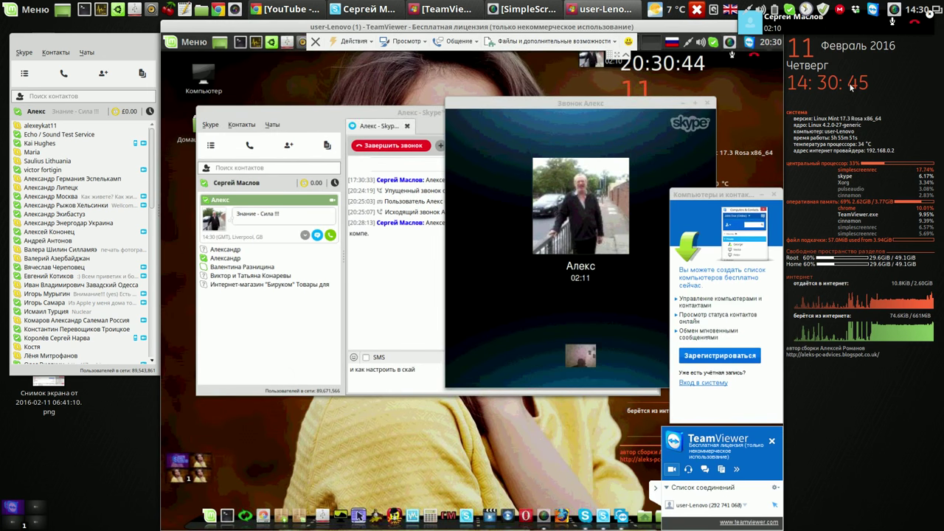
pyautogui.click(773, 195)
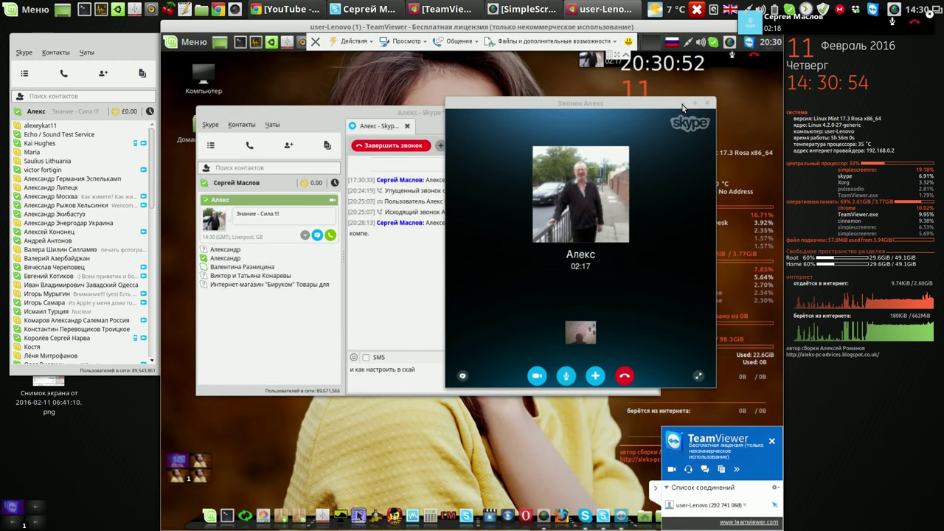
pyautogui.moveTo(682, 107); pyautogui.dragTo(613, 120)
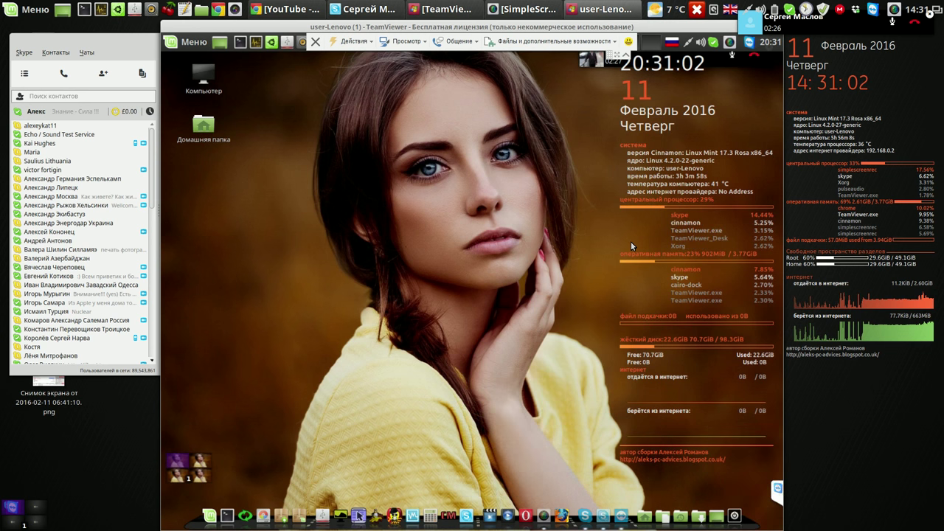
# Launch GParted from the remote dock and authenticate with the admin password
pyautogui.click(264, 516)
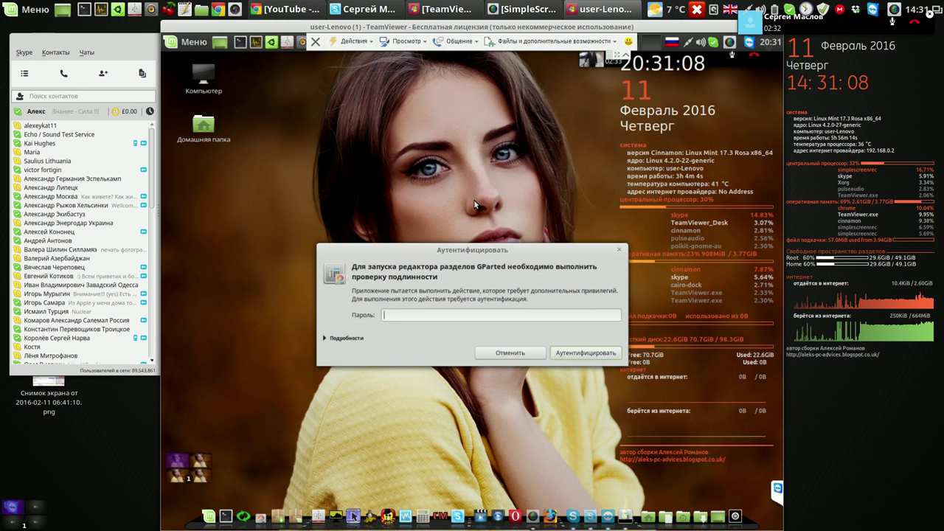
pyautogui.write('••••')
pyautogui.click(569, 353)
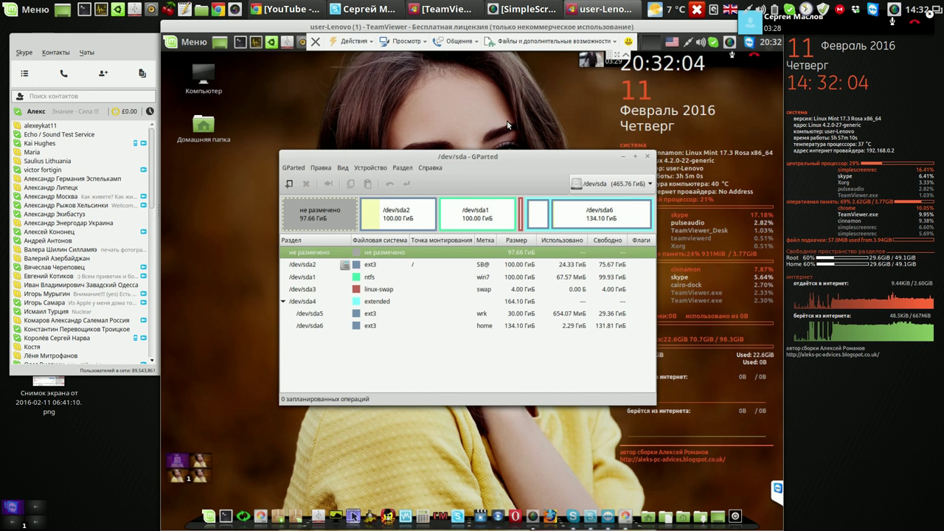
# Move GParted up-left and turn on showing the remote cursor in TeamViewer's view options
pyautogui.moveTo(534, 157); pyautogui.dragTo(489, 110)
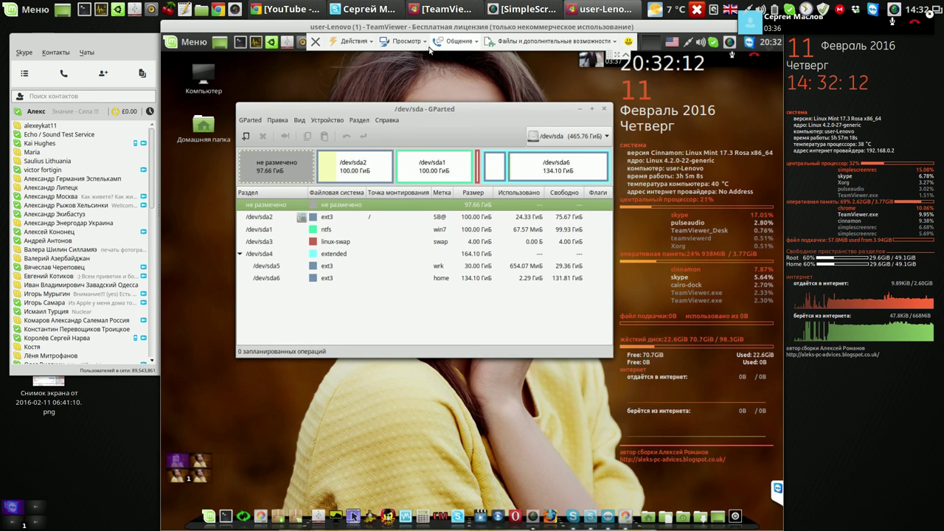
pyautogui.click(406, 42)
pyautogui.click(484, 70)
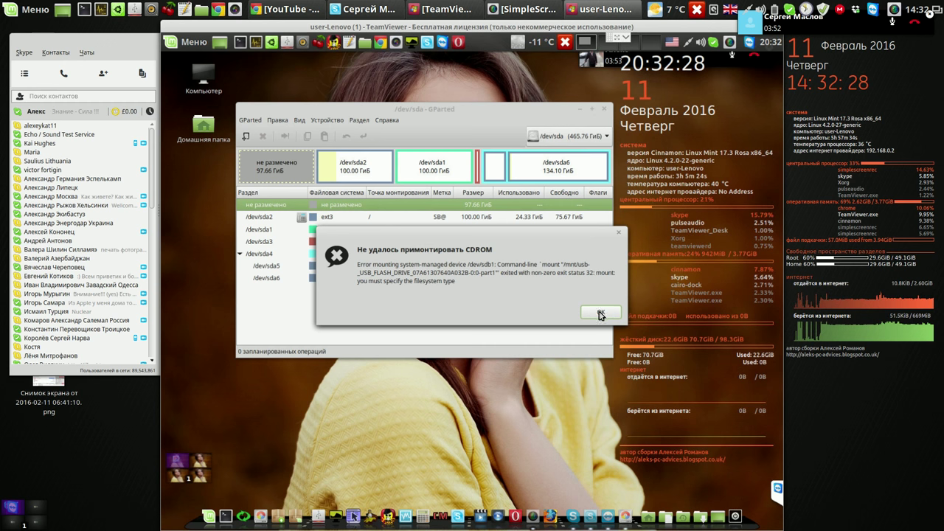
# Dismiss the CDROM mount error, run GParted > Пересканировать устройства, and dismiss the error again
pyautogui.click(583, 316)
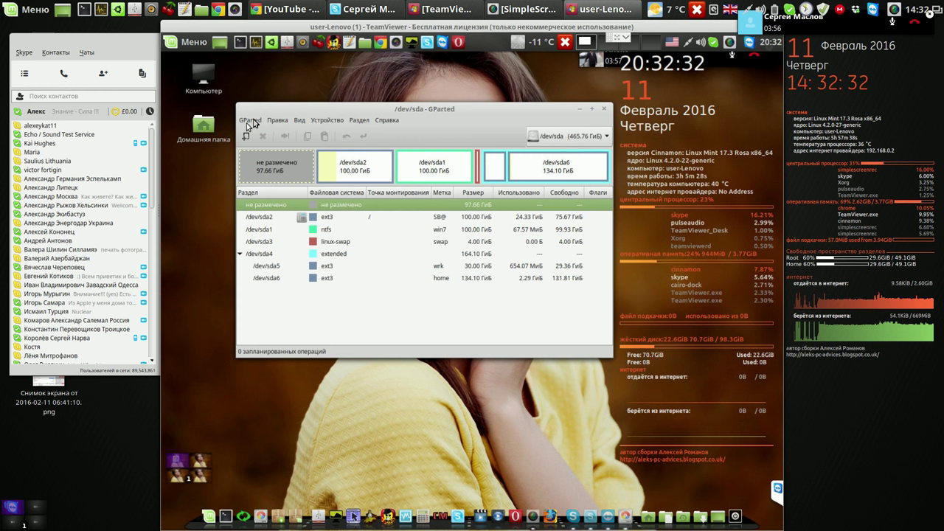
pyautogui.click(251, 121)
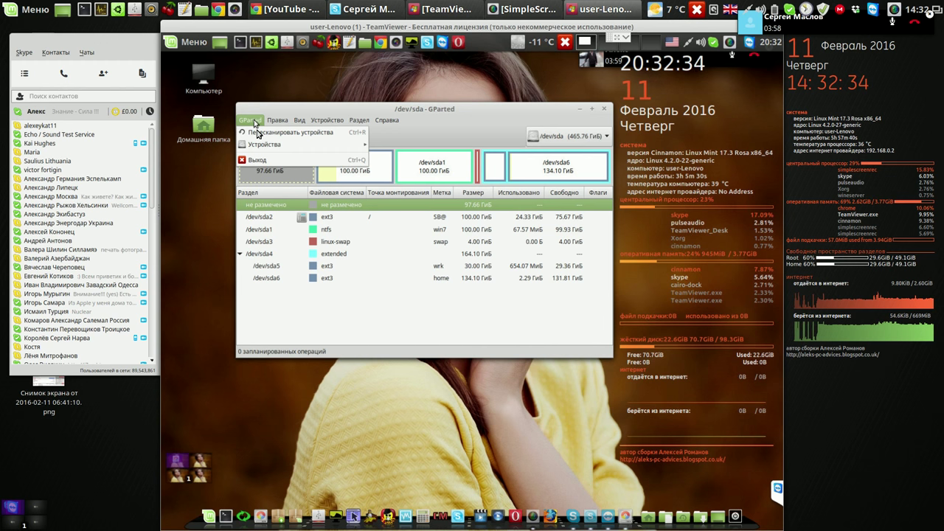
pyautogui.click(257, 134)
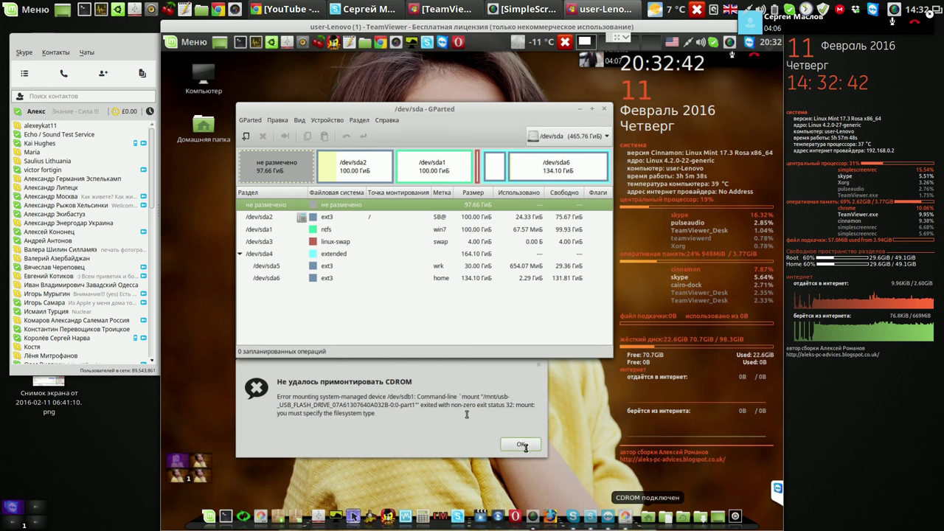
pyautogui.click(521, 446)
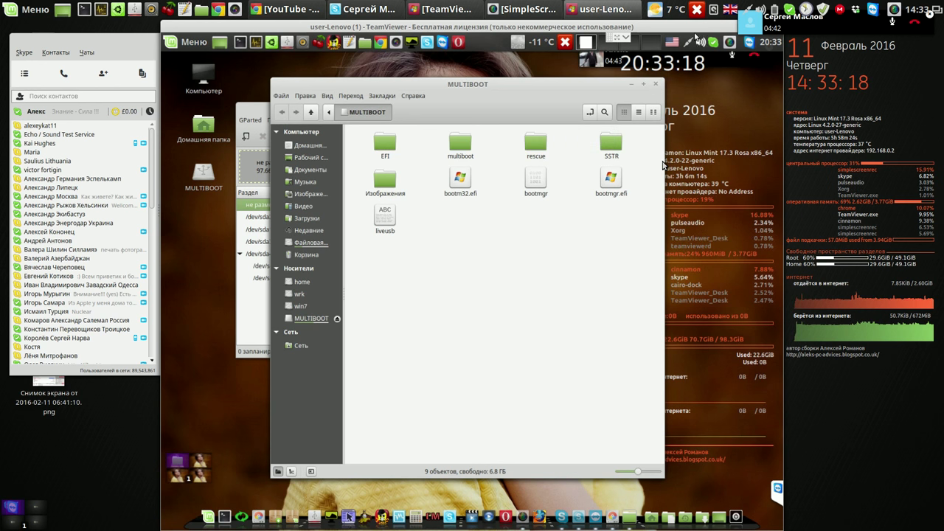
# Close the Nemo window showing the MULTIBOOT drive
pyautogui.click(656, 85)
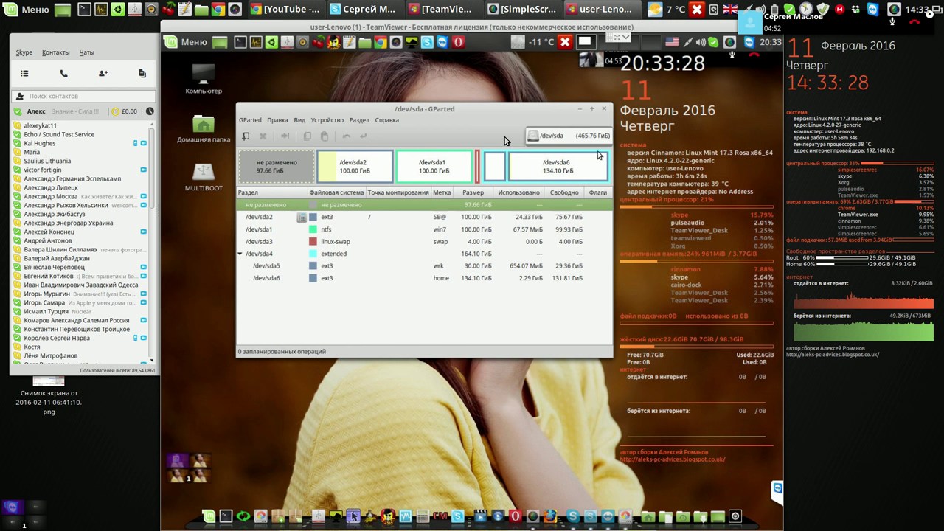
pyautogui.click(248, 121)
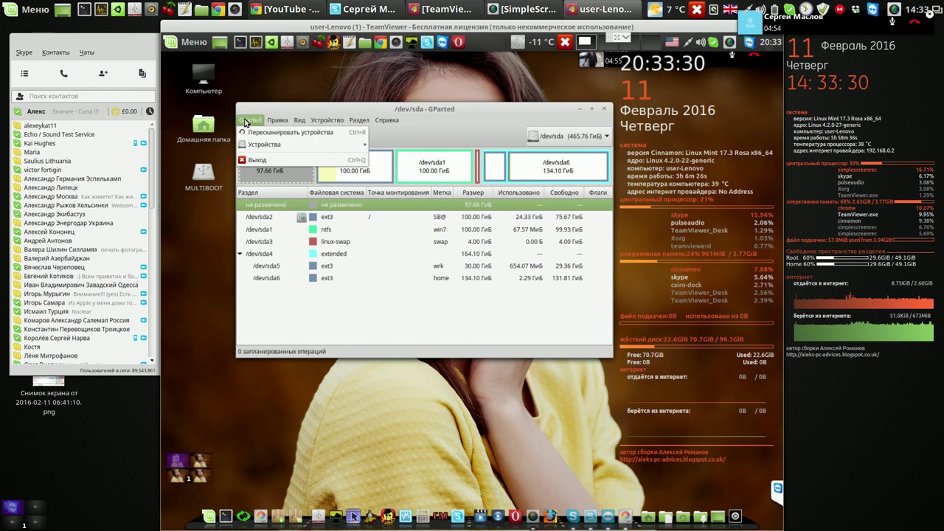
pyautogui.click(261, 136)
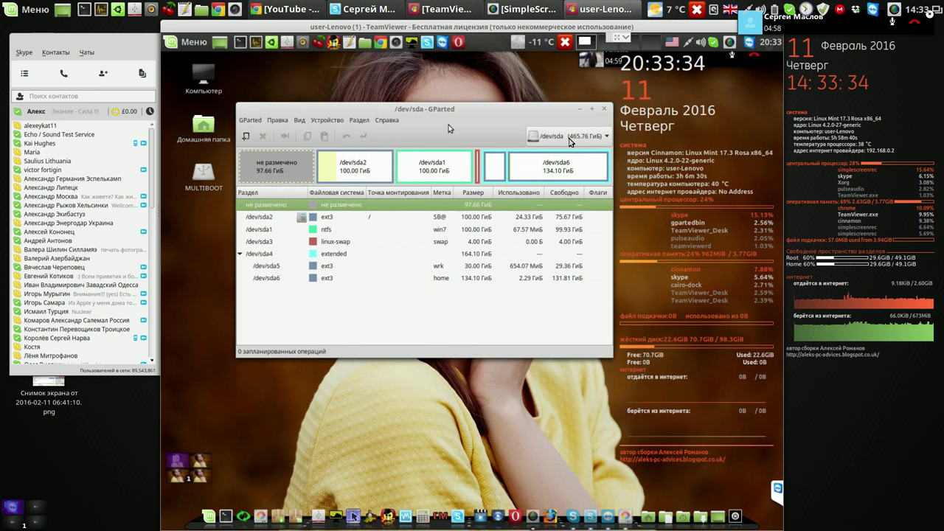
pyautogui.click(607, 138)
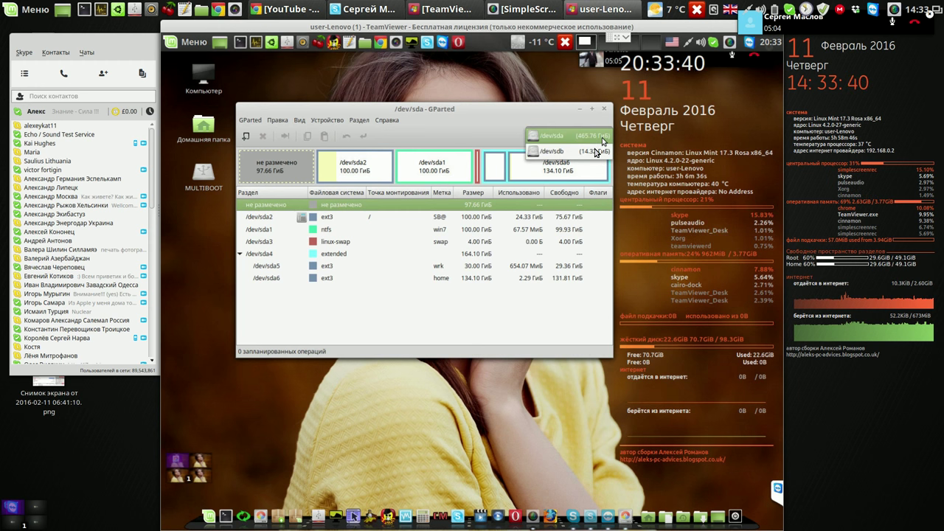
pyautogui.click(596, 151)
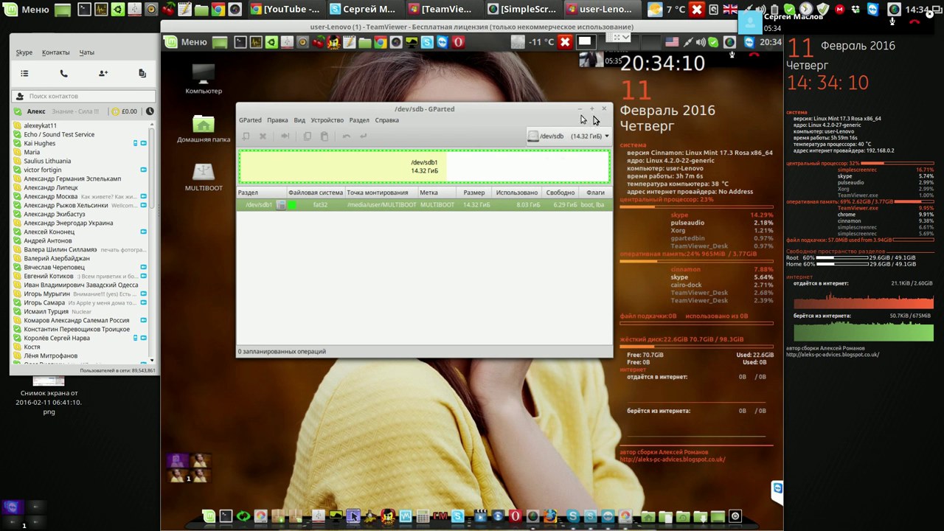
pyautogui.click(609, 139)
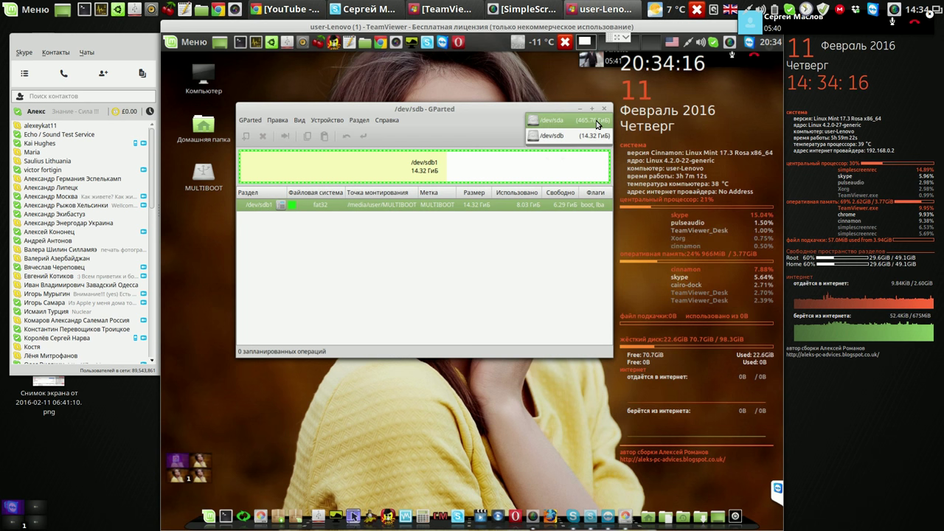
pyautogui.click(597, 122)
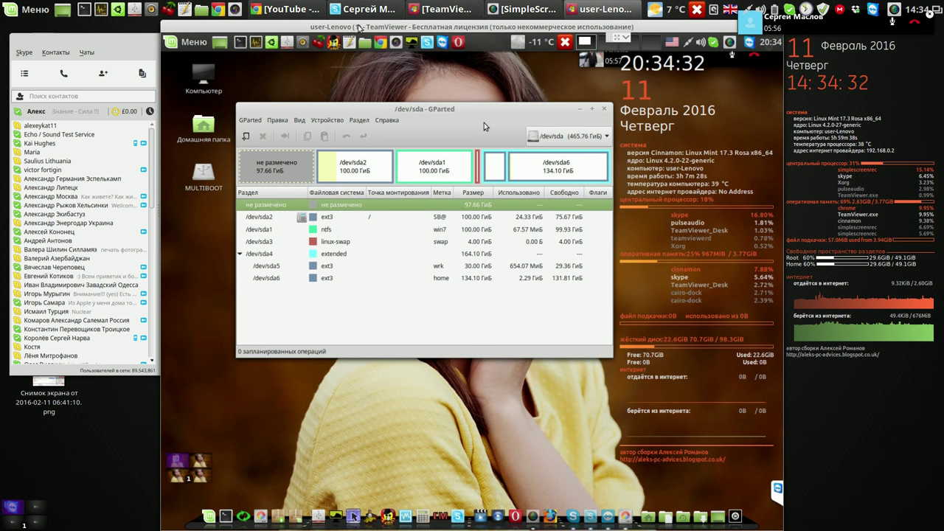
# Close the Skype chat window, then move GParted up-left and quit it
pyautogui.click(139, 52)
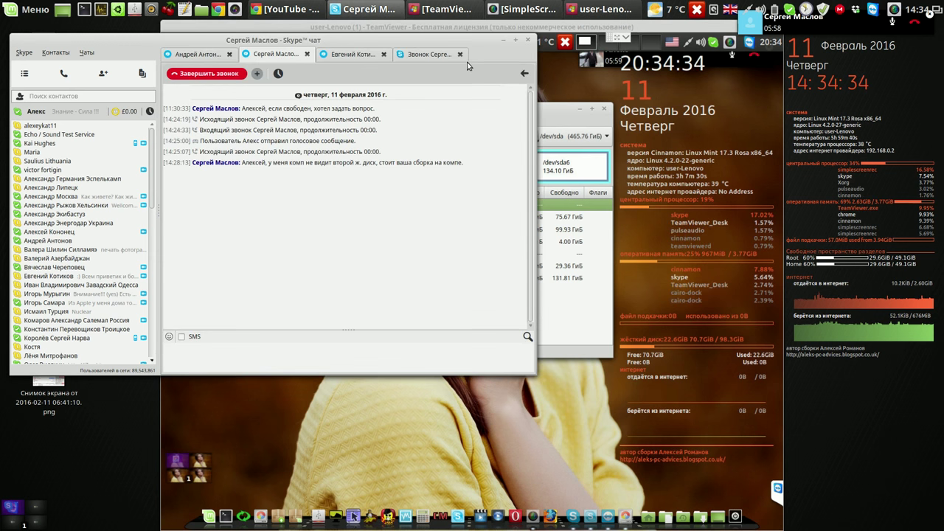
pyautogui.click(515, 40)
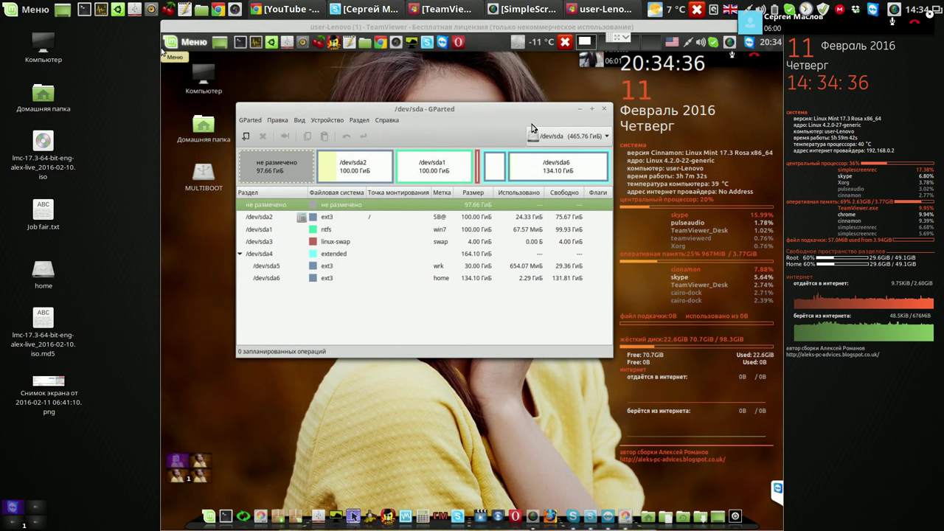
pyautogui.moveTo(534, 117); pyautogui.dragTo(469, 68)
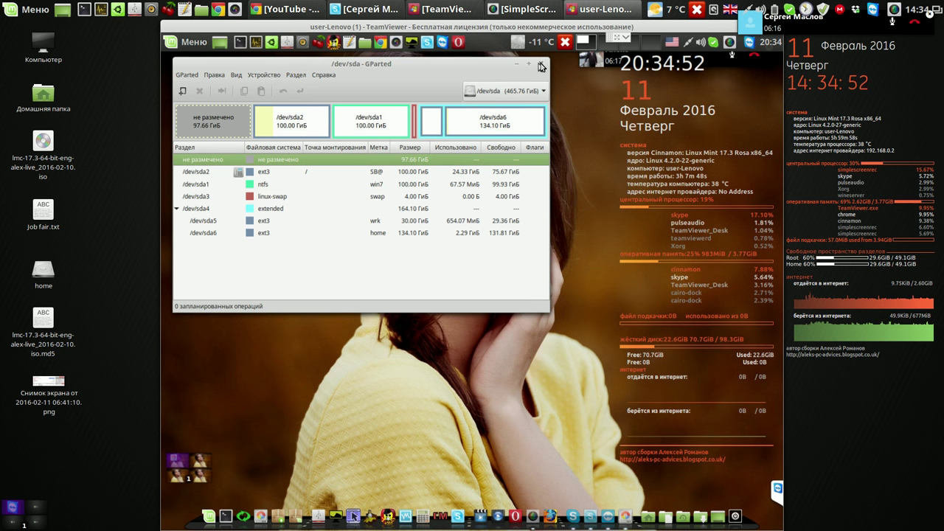
pyautogui.click(540, 64)
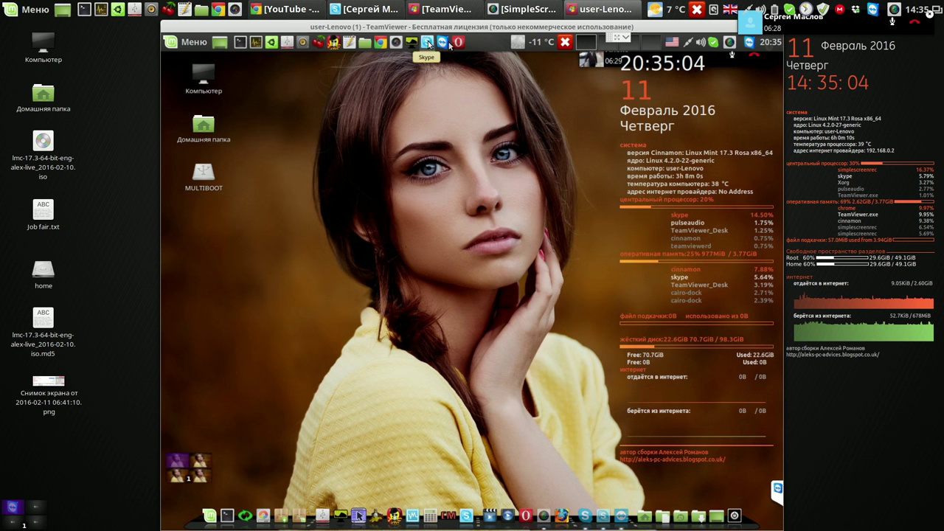
# Open the remote Skype's Настройки at Видеоустройства, showing UVC Camera (046d:081d)
pyautogui.click(712, 44)
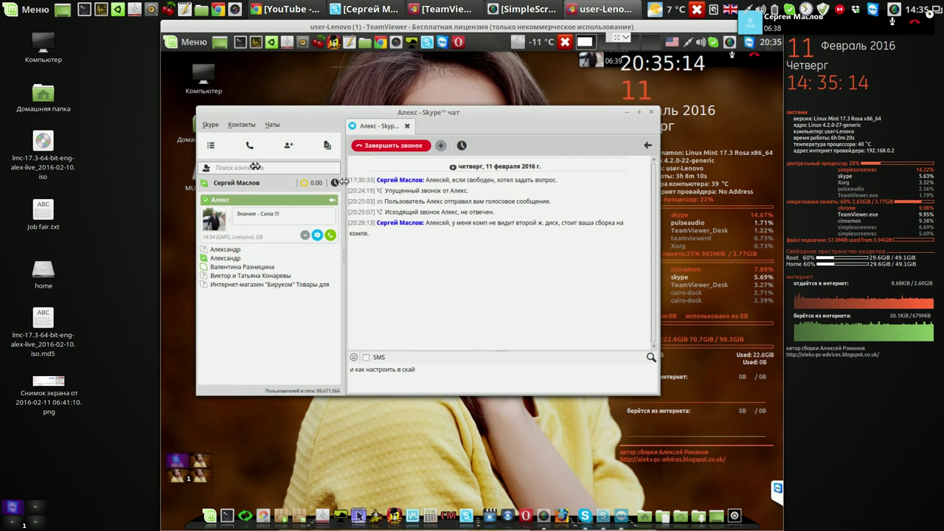
pyautogui.click(210, 125)
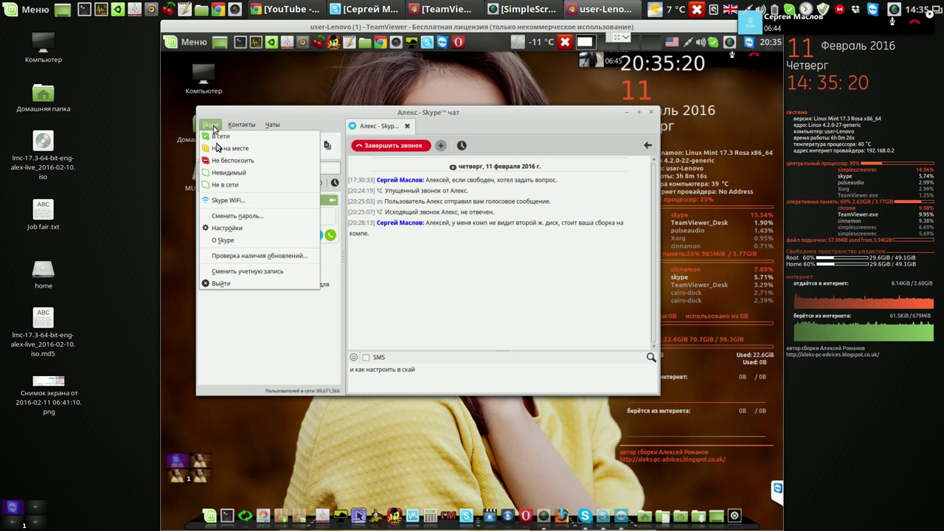
pyautogui.click(230, 227)
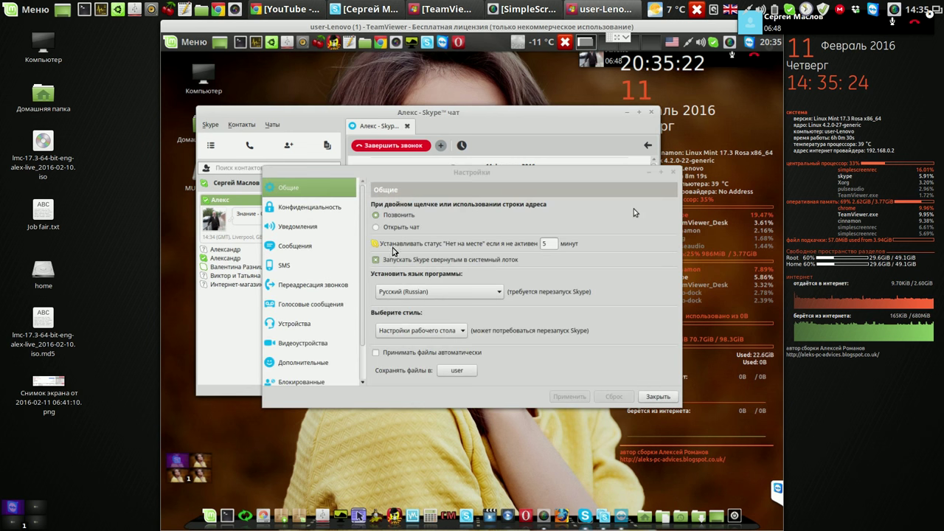
pyautogui.click(294, 344)
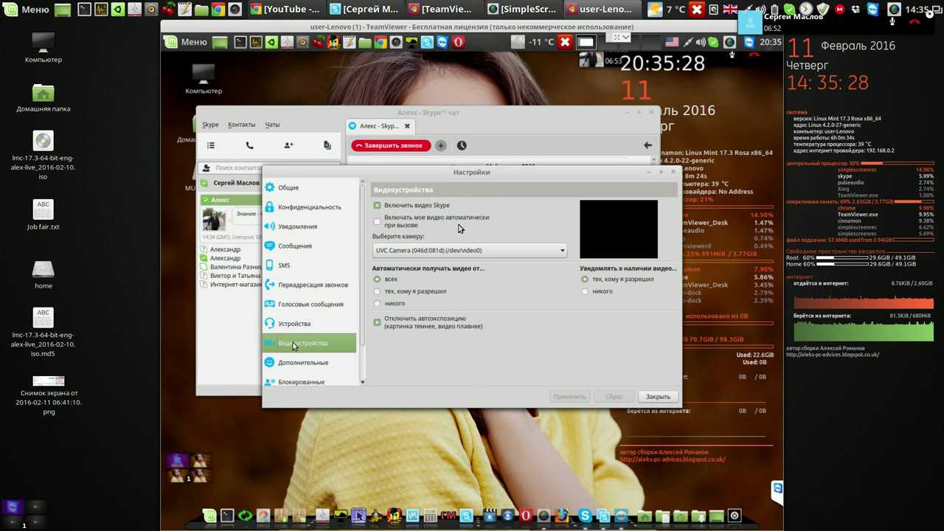
# Raise the local Skype chat window alongside the remote settings dialog
pyautogui.click(508, 118)
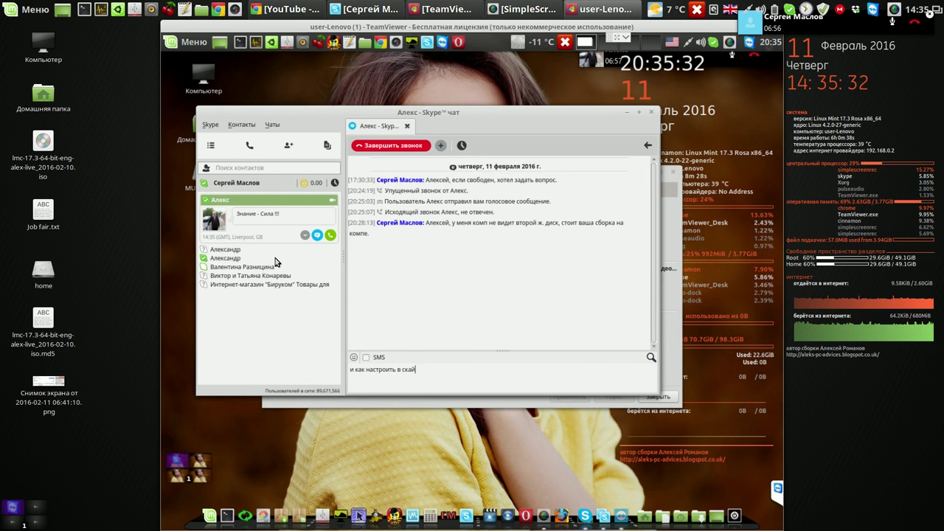
pyautogui.click(669, 312)
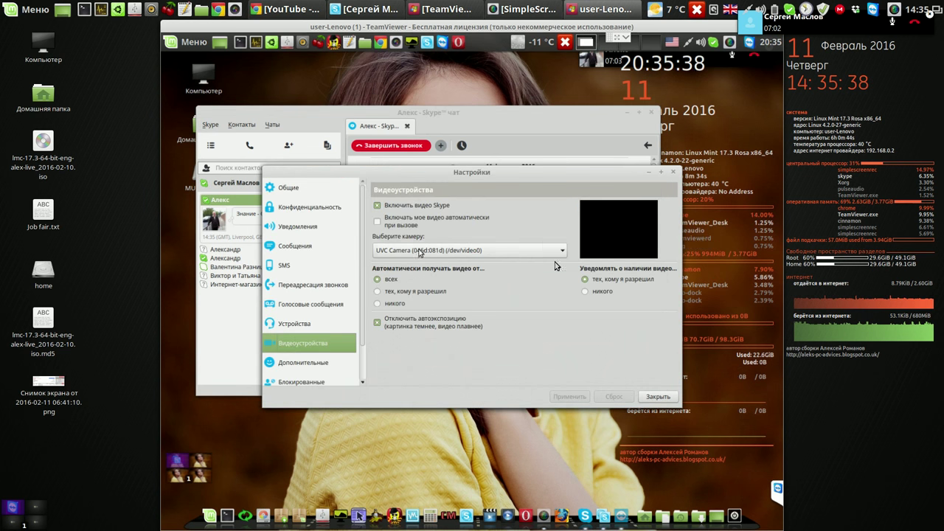
pyautogui.click(362, 10)
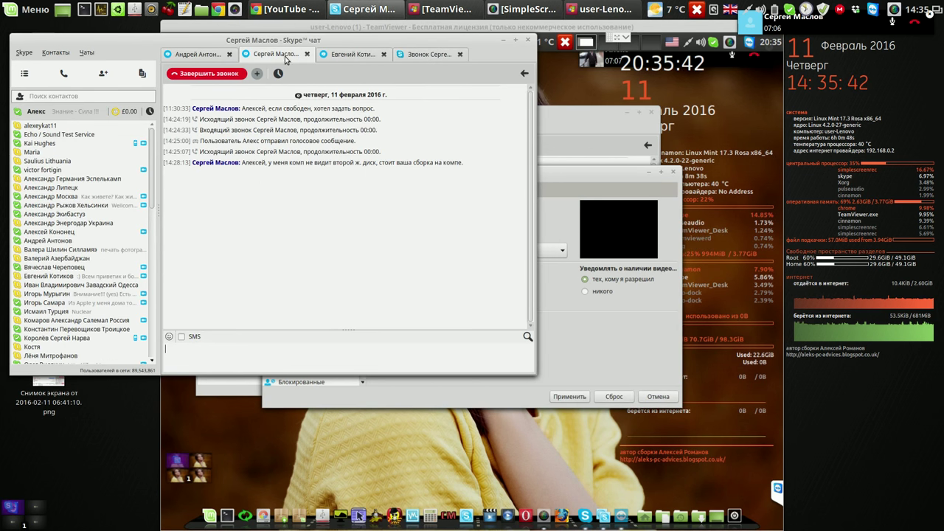
# Minimise the local call window, move the settings dialog up, and check UVC Camera is selected
pyautogui.click(432, 56)
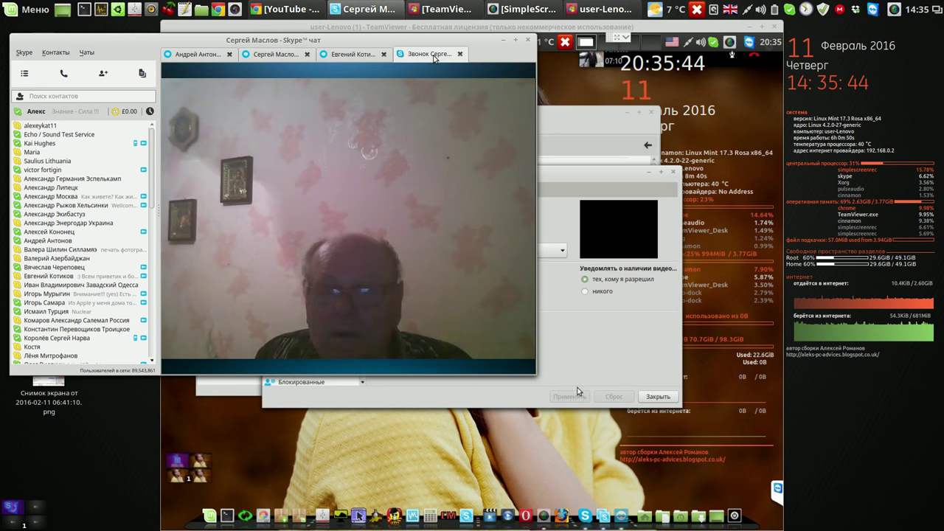
pyautogui.click(502, 40)
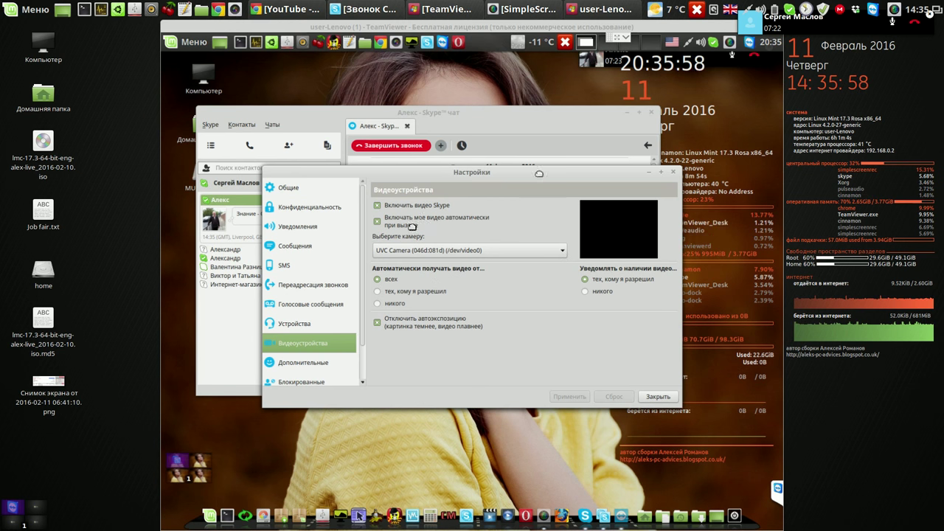
pyautogui.moveTo(534, 322); pyautogui.dragTo(546, 201)
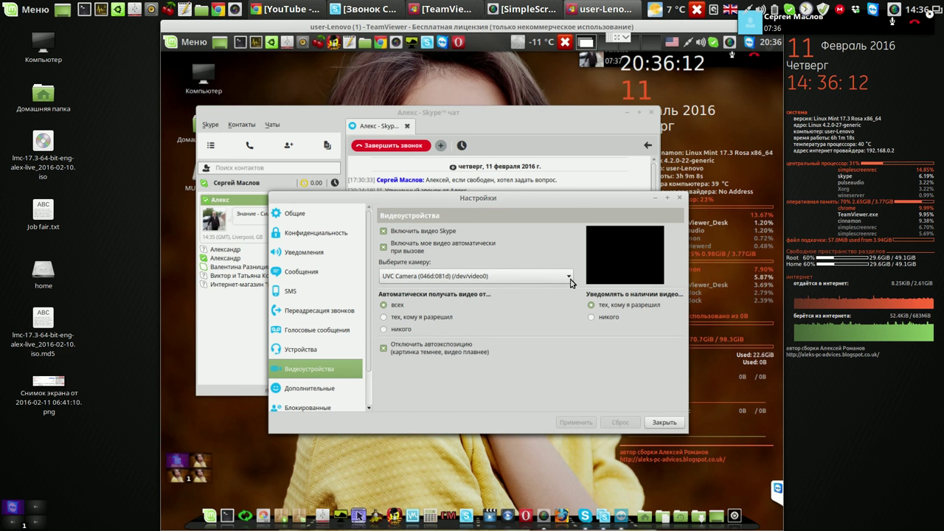
pyautogui.click(569, 277)
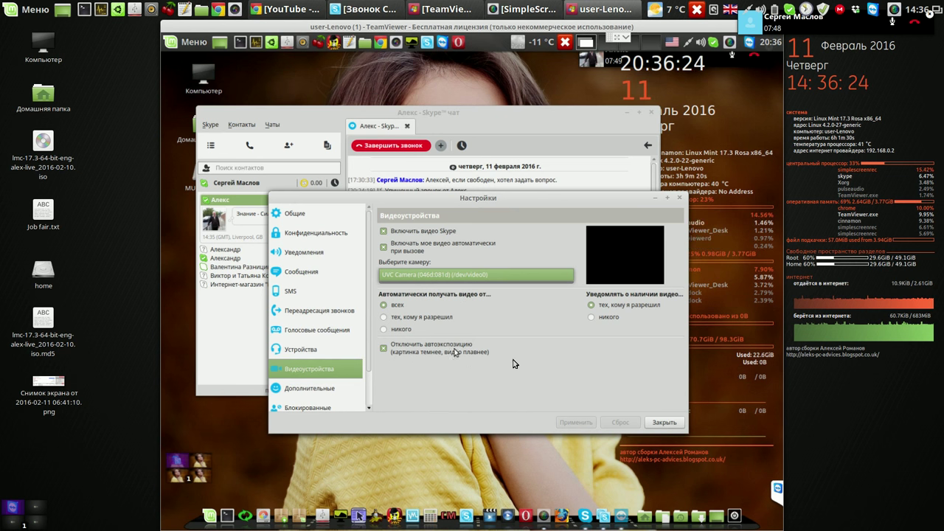
# Turn off camera autoexposure and apply the Видеоустройства settings
pyautogui.click(383, 348)
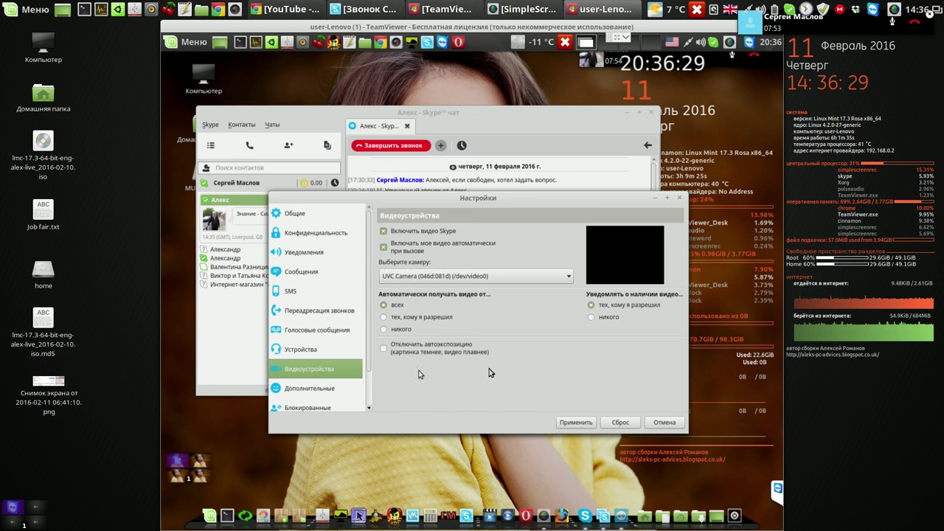
pyautogui.click(581, 422)
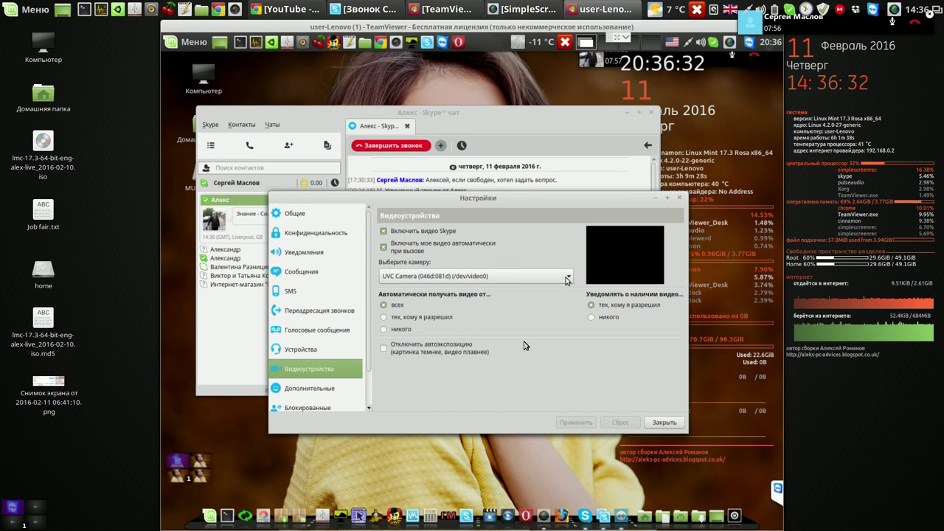
pyautogui.click(599, 317)
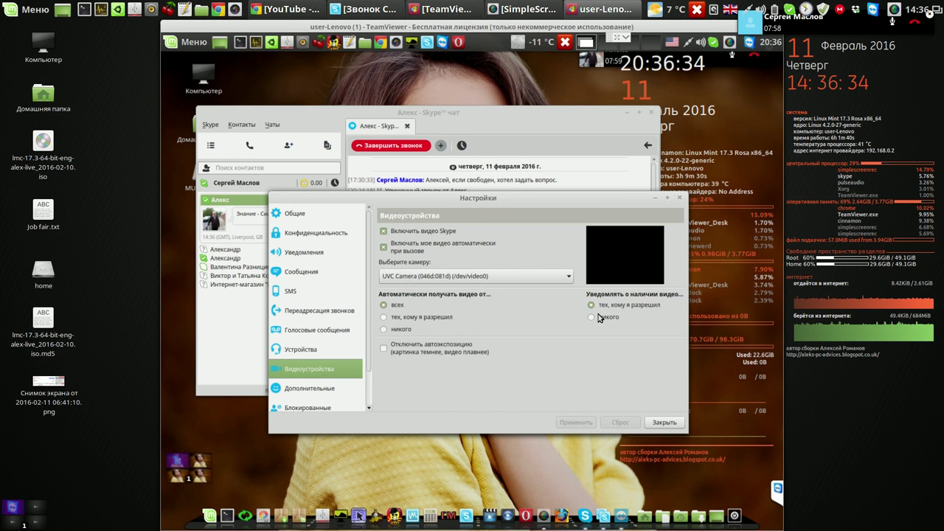
pyautogui.click(590, 304)
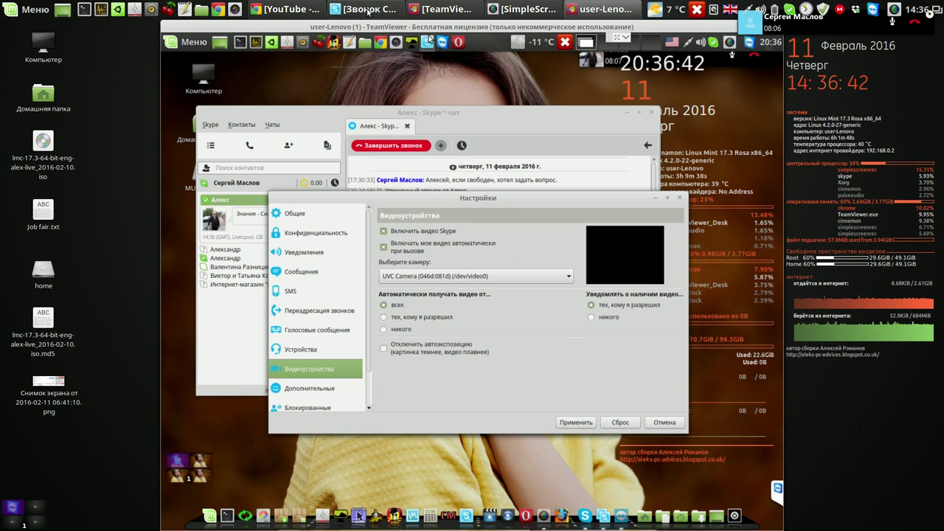
pyautogui.moveTo(369, 10)
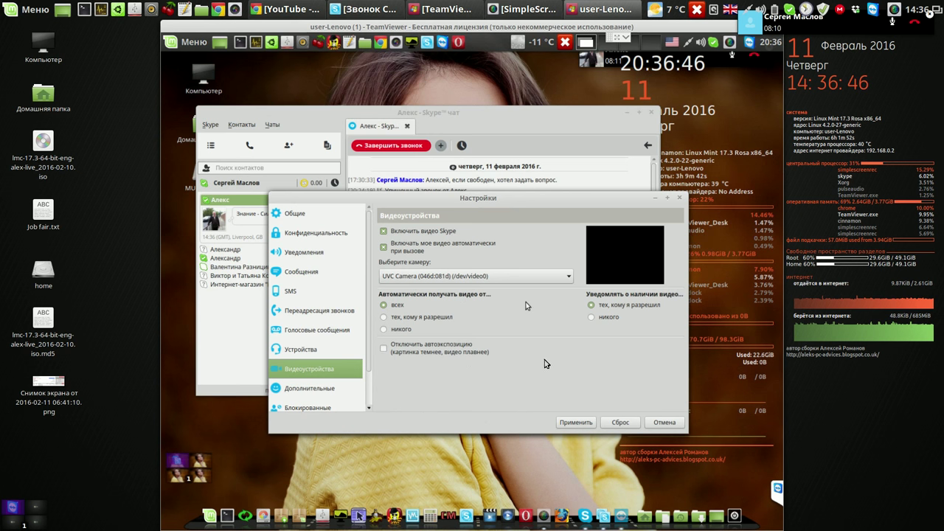
pyautogui.click(565, 421)
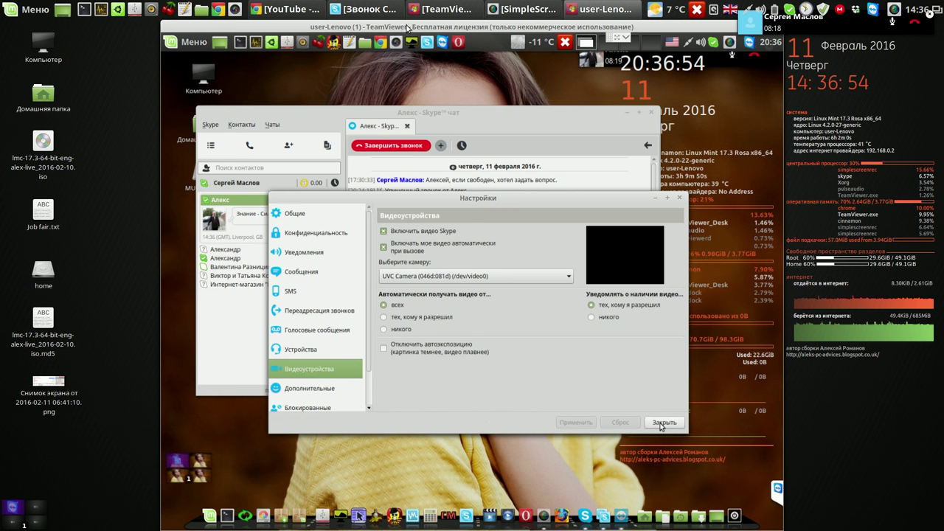
# Close the remote Skype settings dialog and chat window
pyautogui.click(380, 13)
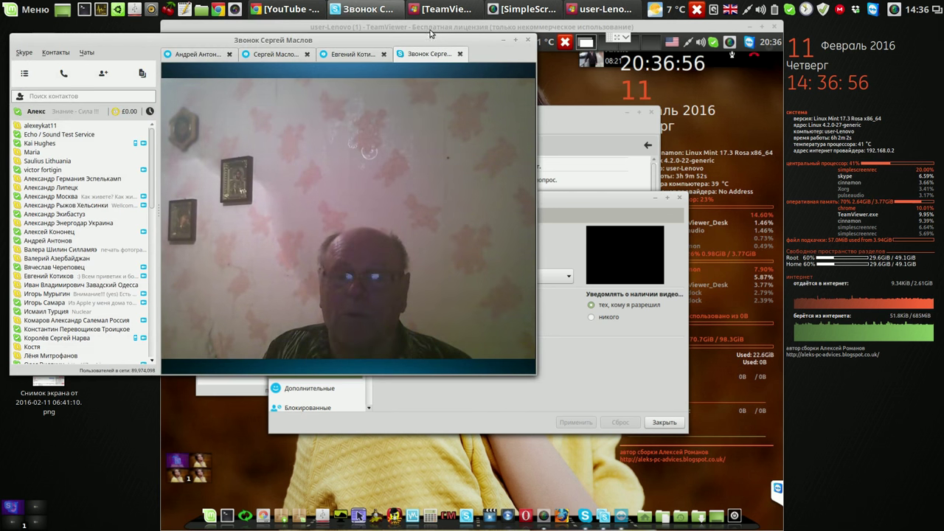
pyautogui.click(507, 40)
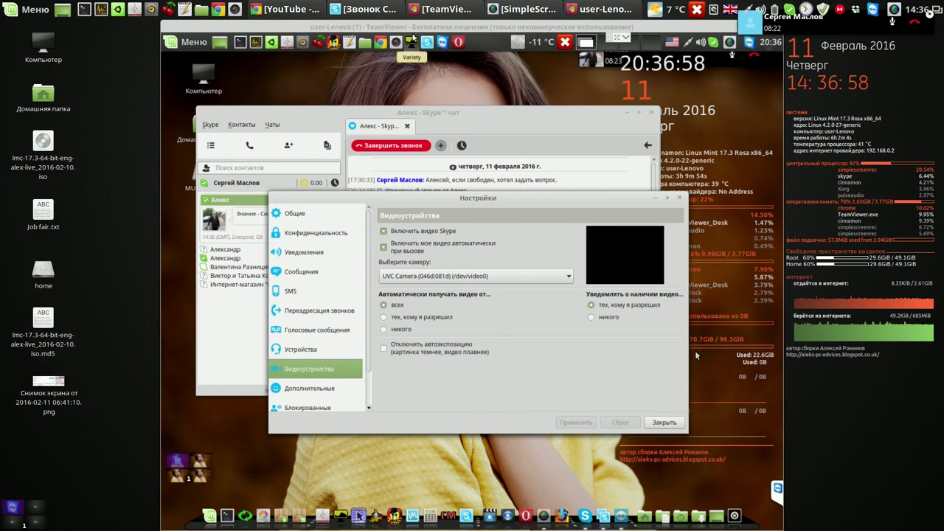
pyautogui.click(663, 422)
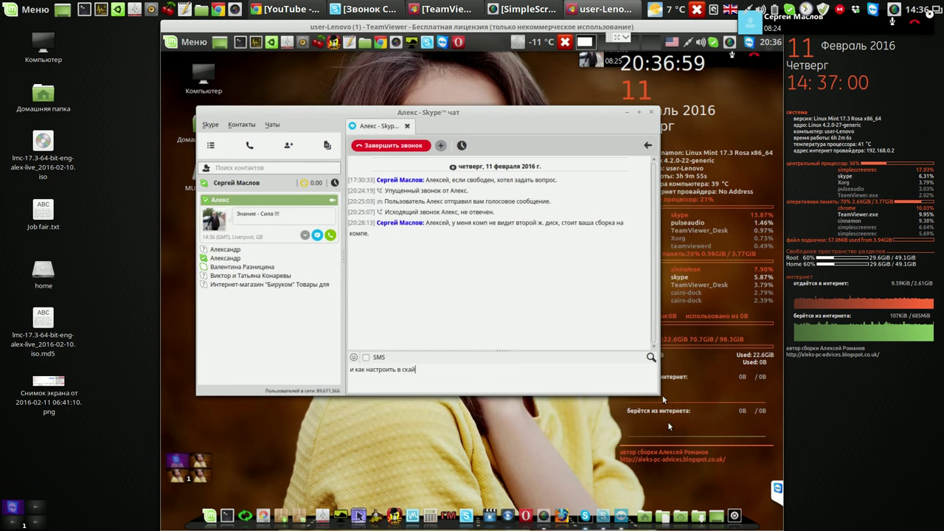
pyautogui.click(651, 112)
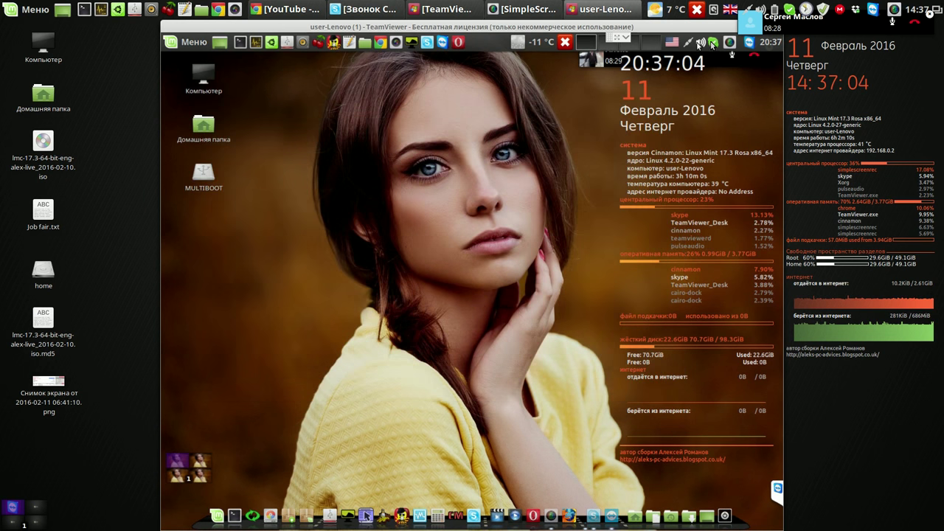
# Save the SkypeTab settings from the tray menu, dismiss the restart notice, and reopen Skype
pyautogui.rightClick(713, 44)
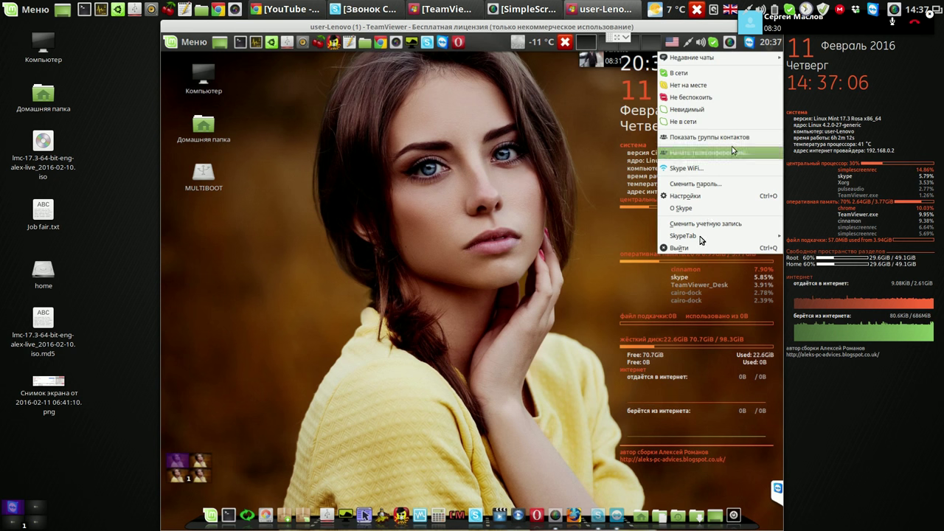
pyautogui.moveTo(698, 237)
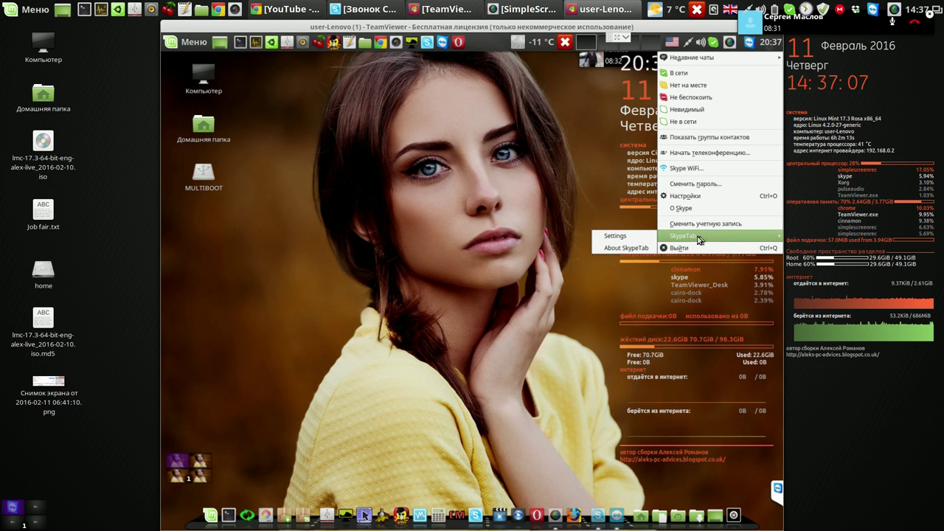
pyautogui.click(629, 237)
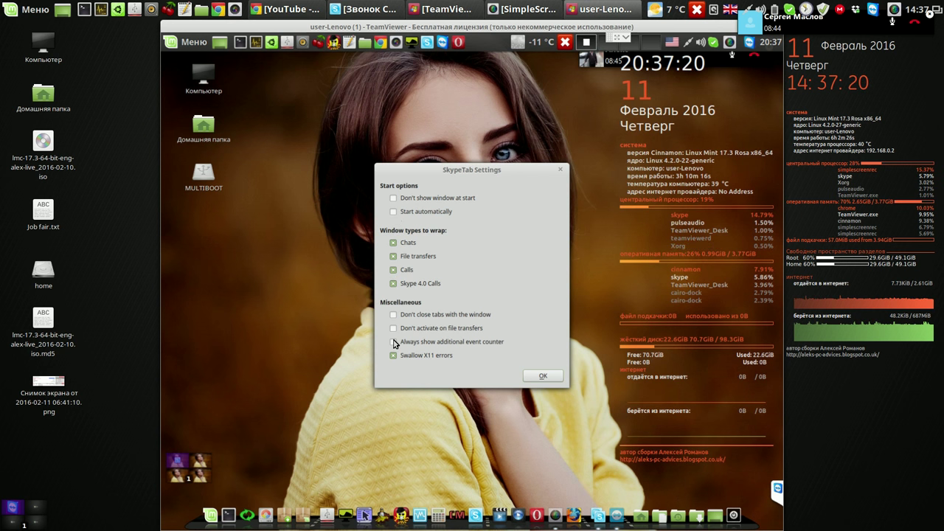
pyautogui.click(537, 376)
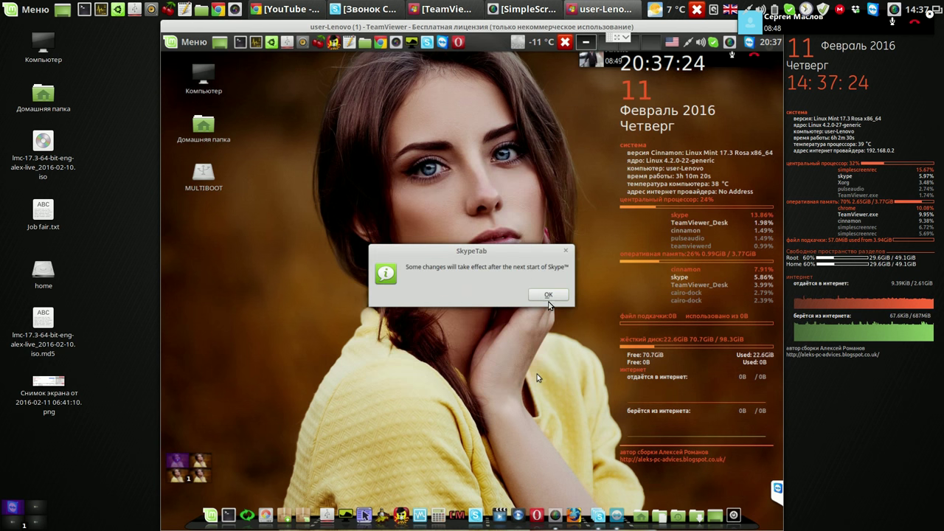
pyautogui.click(549, 295)
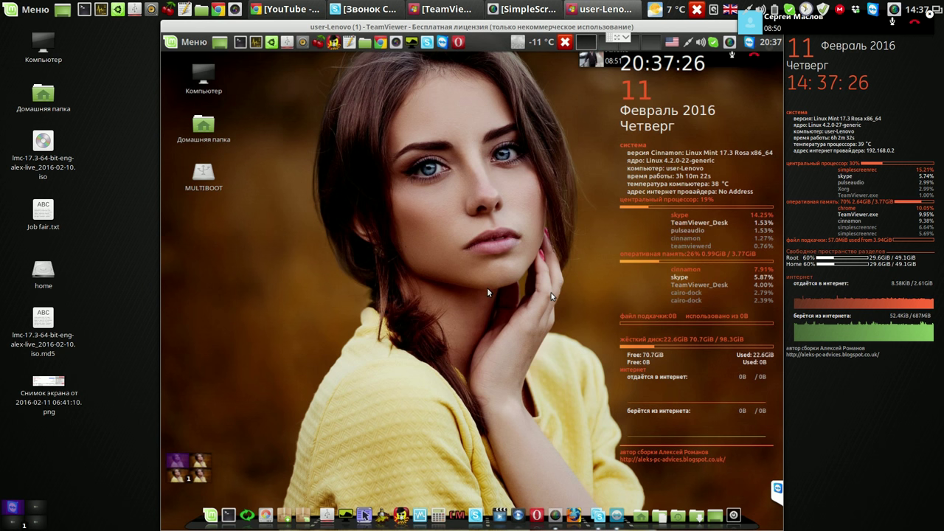
pyautogui.click(714, 44)
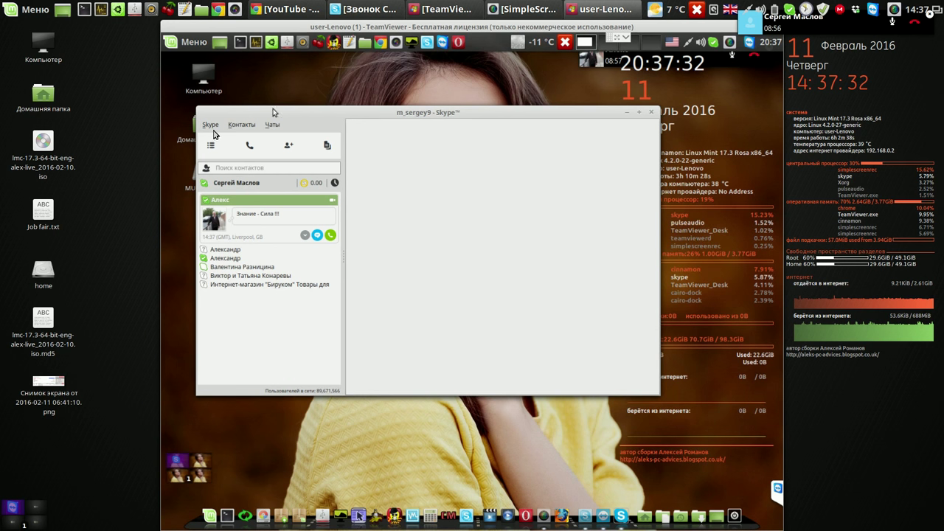
# Quit Skype via Skype > Выйти and relaunch it from the Mint Menu's Интернет category
pyautogui.click(212, 125)
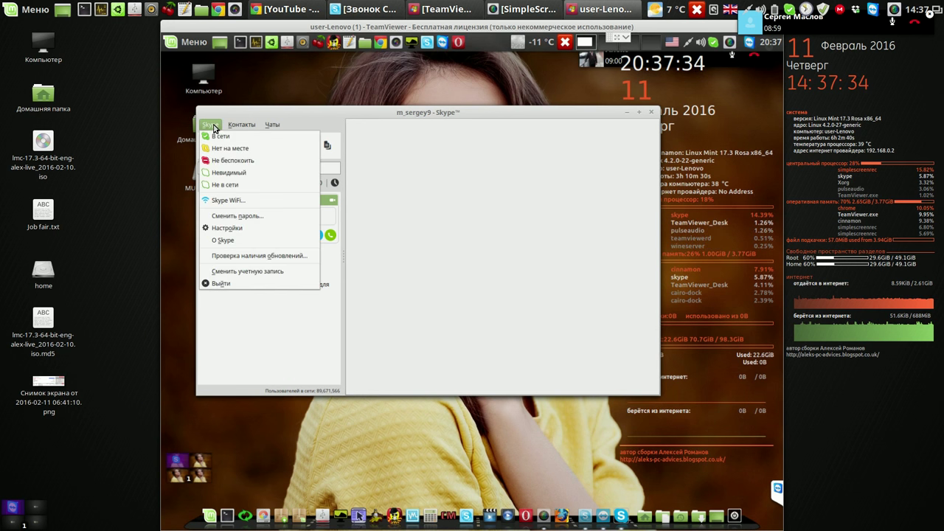
pyautogui.click(220, 283)
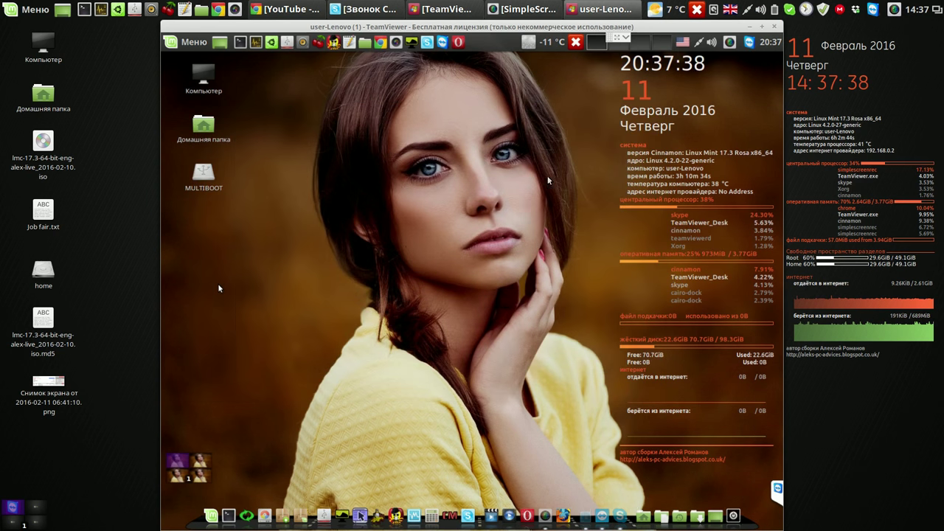
pyautogui.click(194, 43)
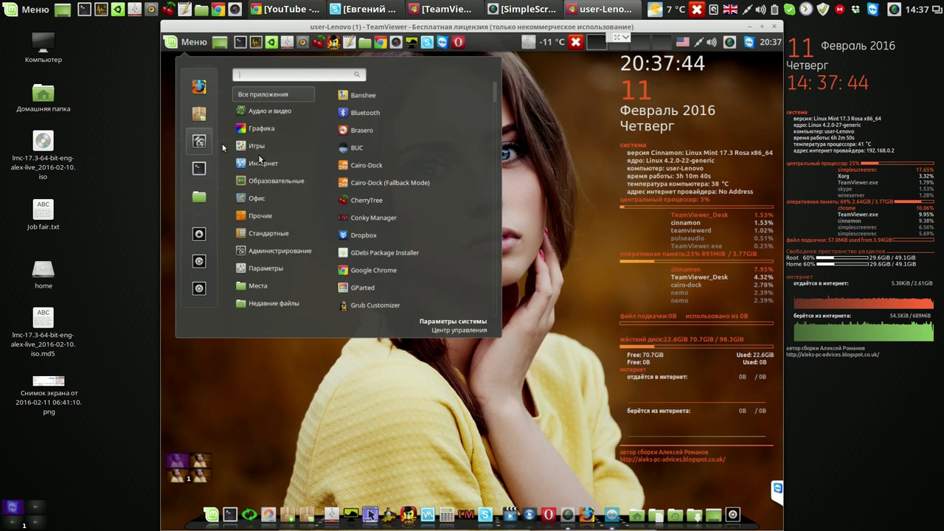
pyautogui.moveTo(295, 164)
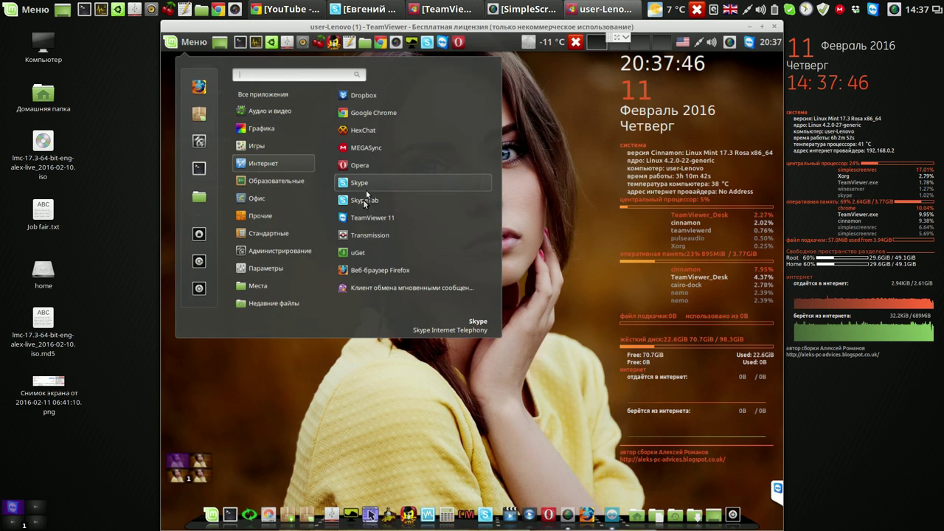
pyautogui.click(364, 202)
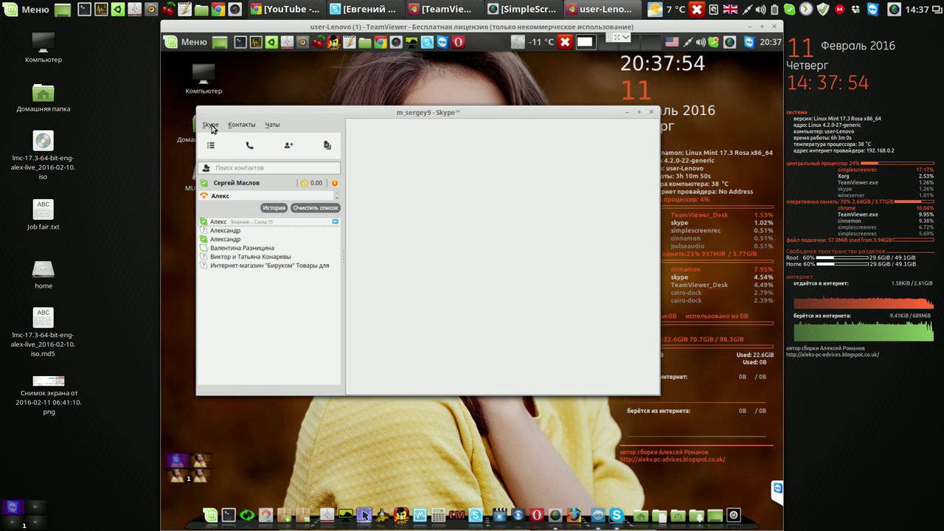
# Check the UVC Camera live preview under Видеоустройства, then select the contact in the contact list
pyautogui.click(211, 125)
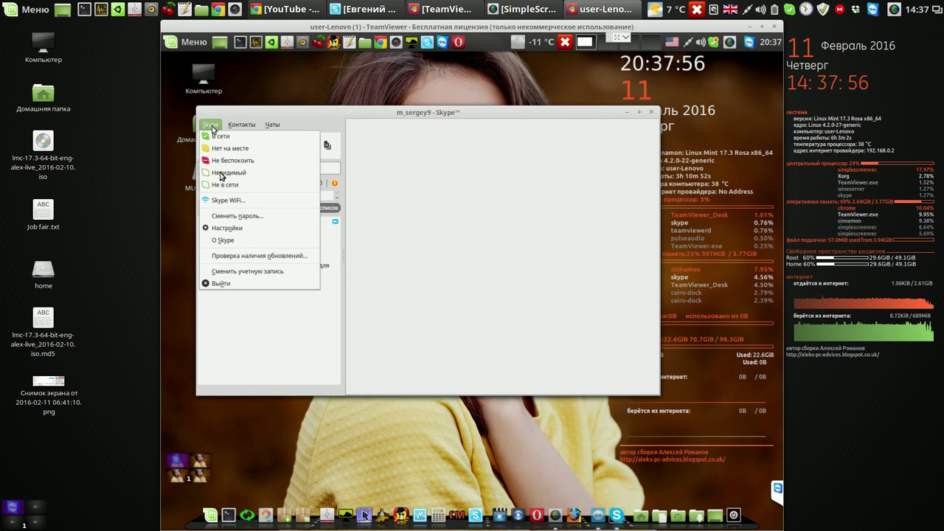
pyautogui.click(227, 231)
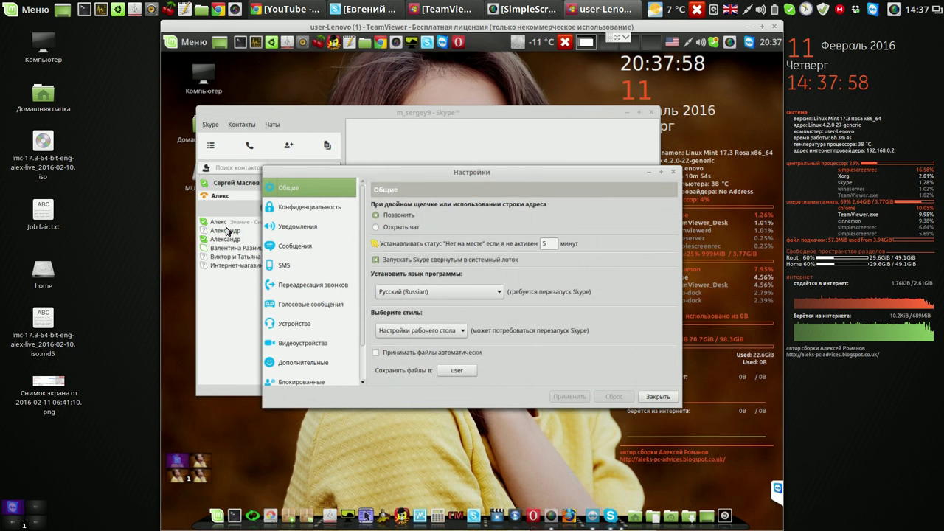
pyautogui.click(309, 343)
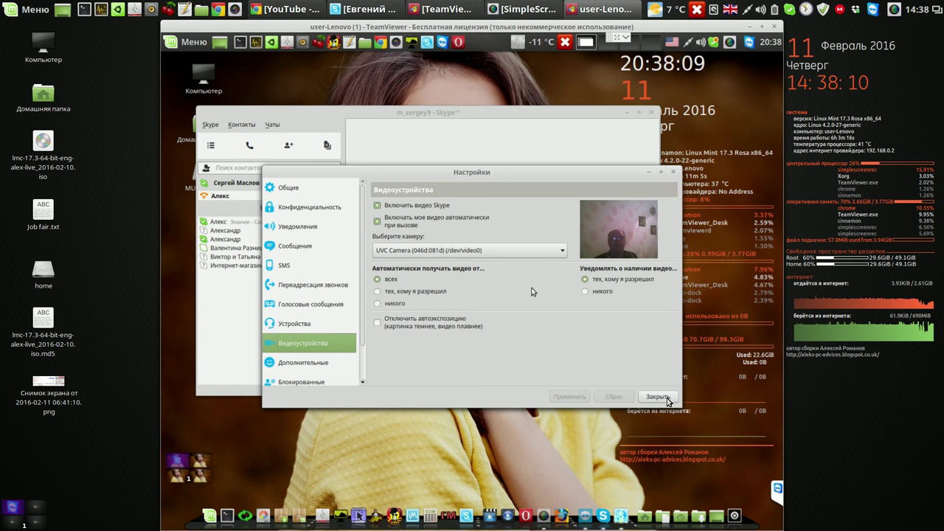
pyautogui.click(399, 117)
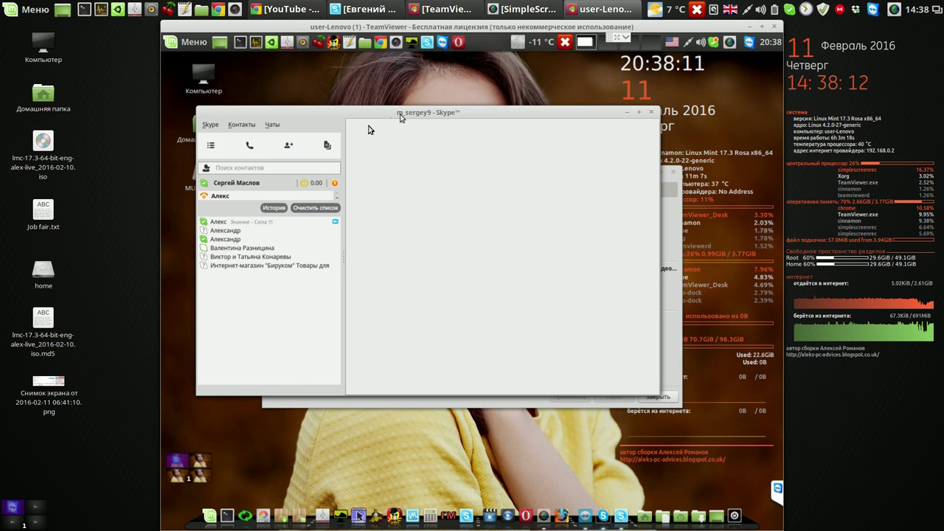
pyautogui.click(239, 199)
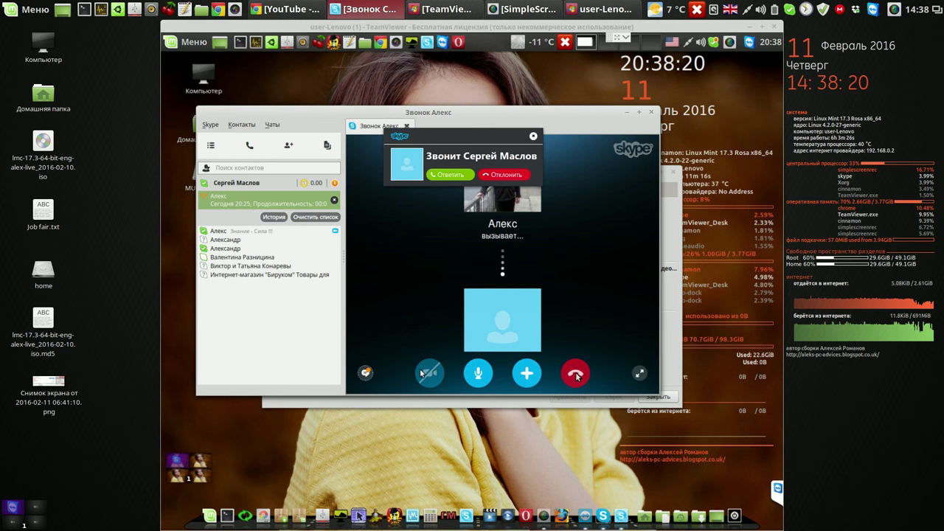
# Answer the incoming call with Ответить and move the call window to reveal the video settings
pyautogui.click(449, 175)
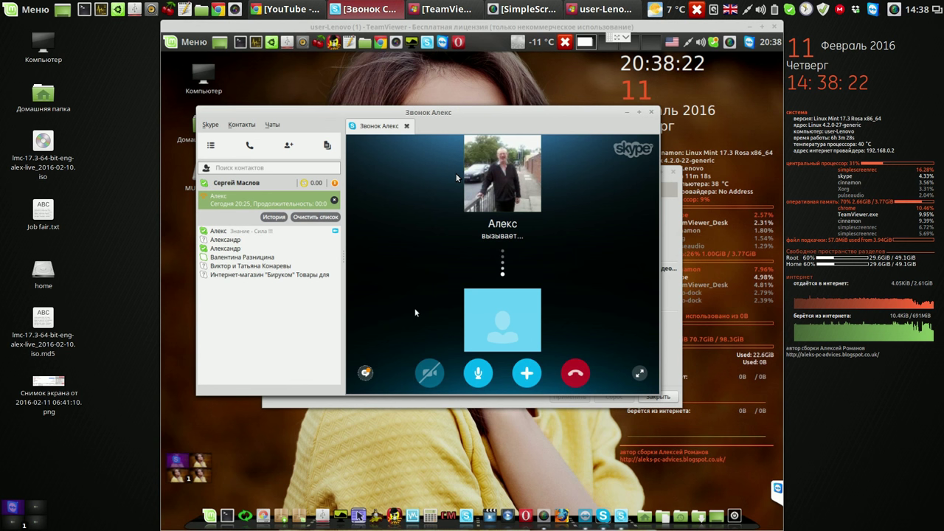
pyautogui.click(430, 374)
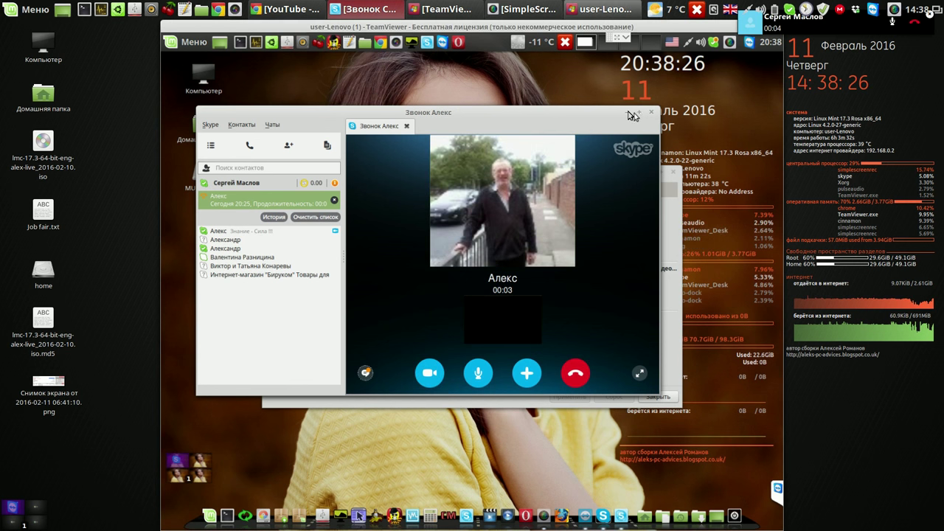
pyautogui.moveTo(627, 116); pyautogui.dragTo(487, 155)
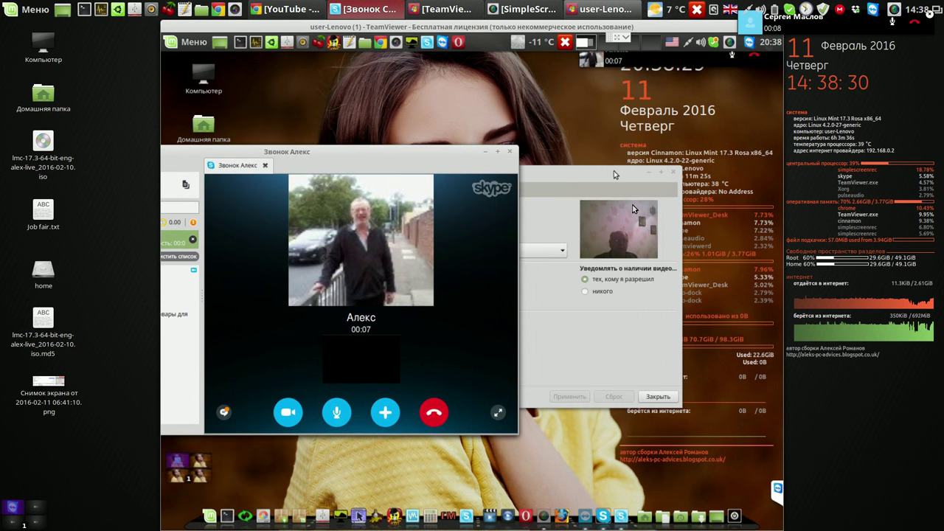
pyautogui.click(632, 204)
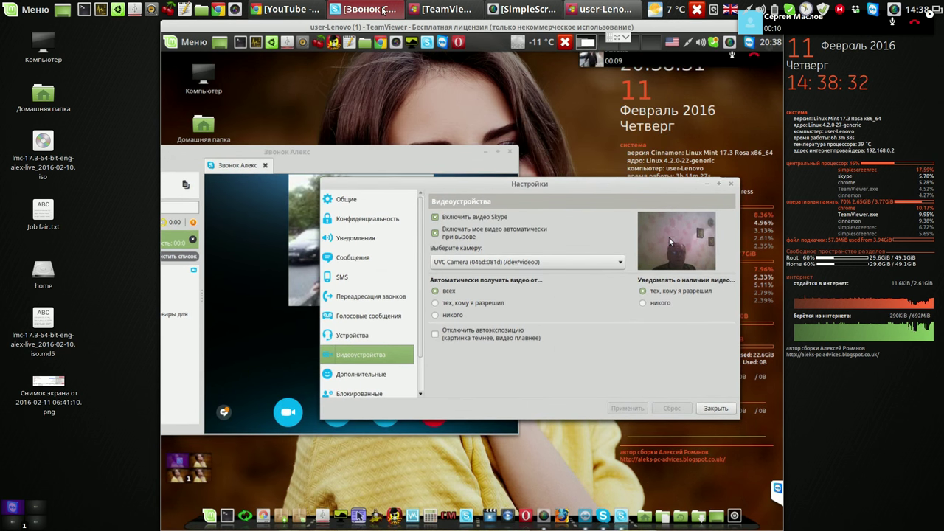
# Minimise the local call window and move the remote call window up and to the right
pyautogui.click(404, 9)
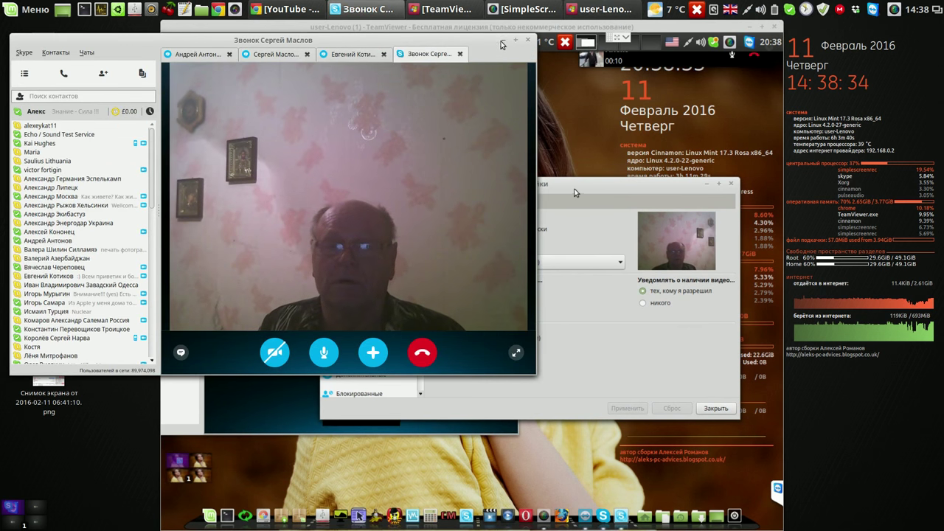
pyautogui.click(502, 39)
pyautogui.click(379, 165)
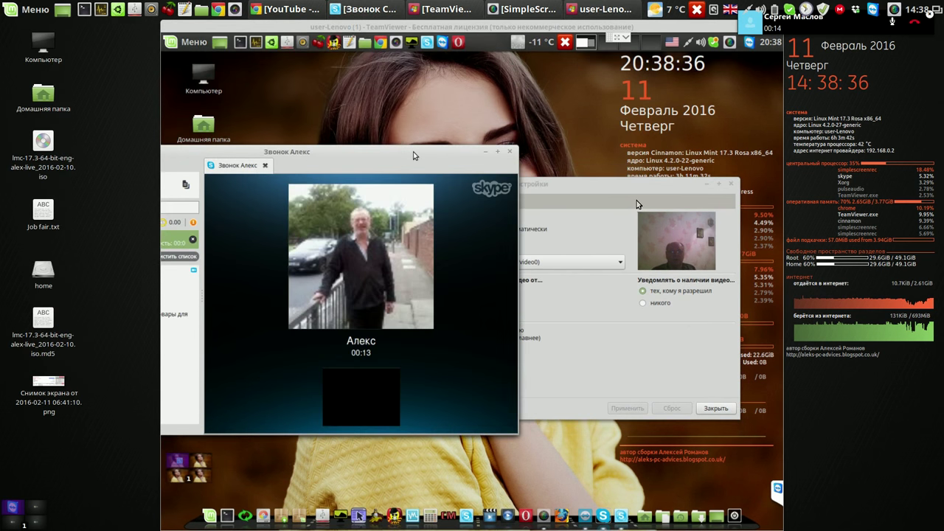
pyautogui.moveTo(474, 236)
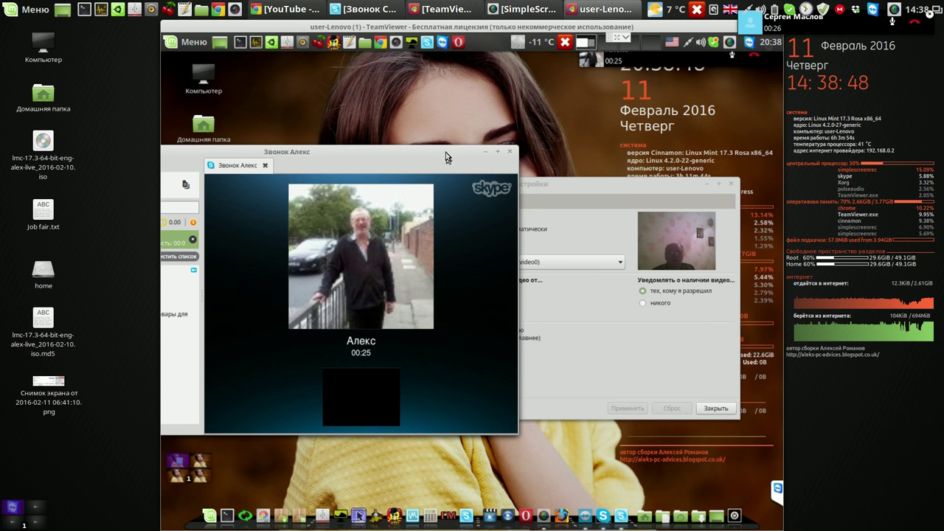
pyautogui.moveTo(431, 154); pyautogui.dragTo(489, 126)
pyautogui.moveTo(536, 107); pyautogui.dragTo(606, 89)
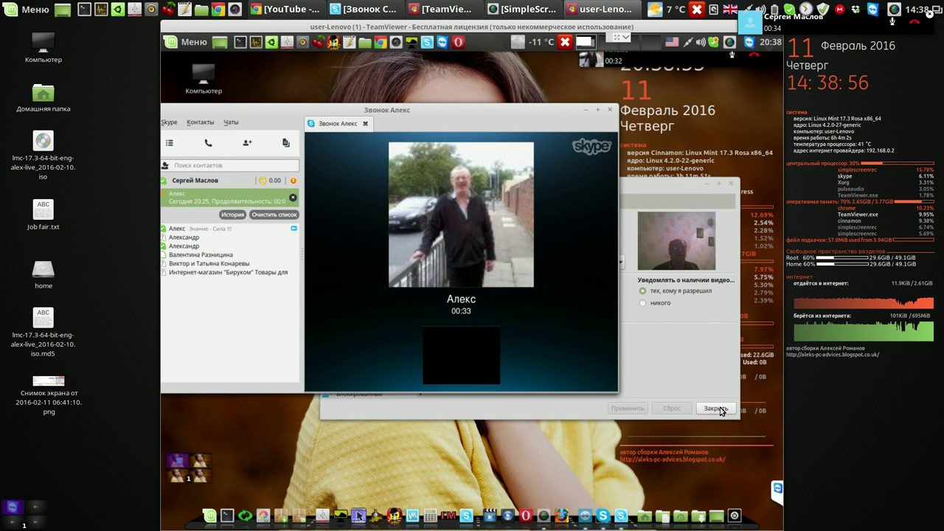
pyautogui.moveTo(586, 342)
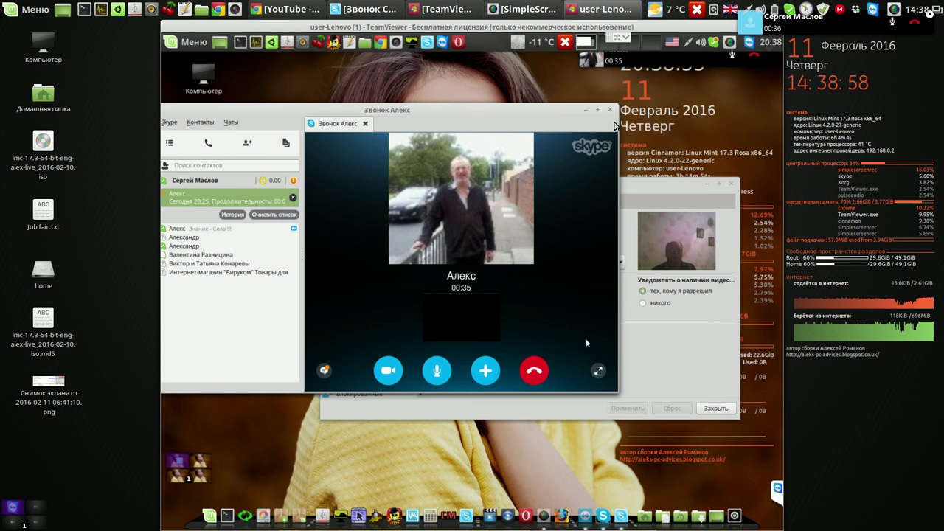
pyautogui.click(894, 10)
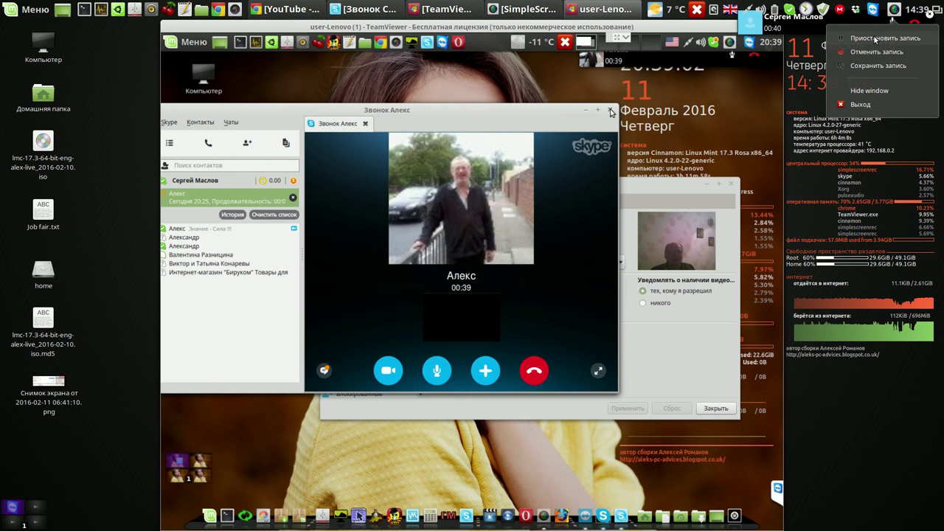